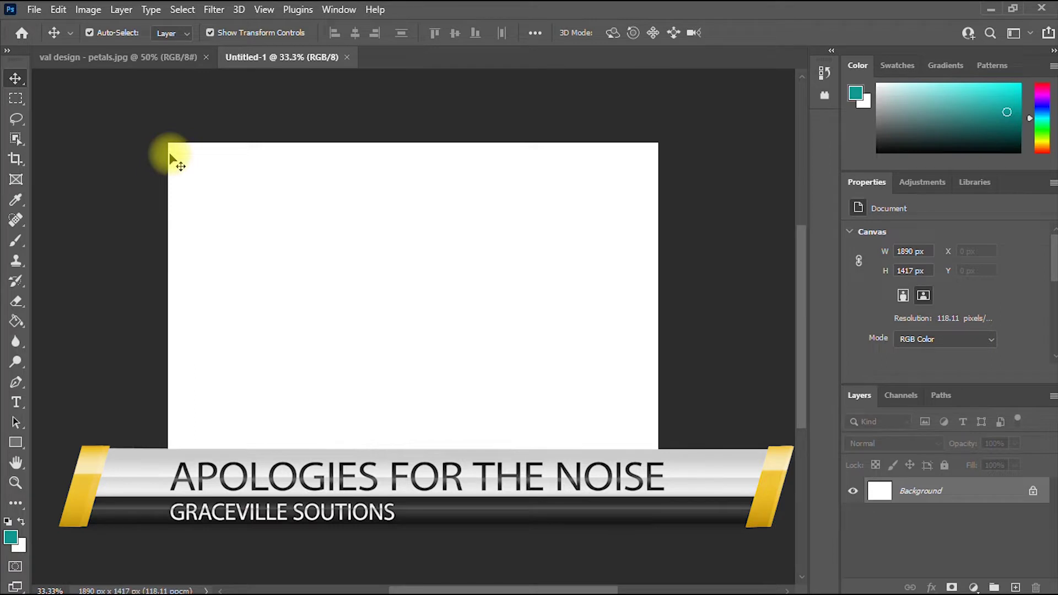
Start a new document named 'background color', 4 × 4 inches at 300 ppi resolution.
{"action": "left_click", "coordinate": [34, 10]}
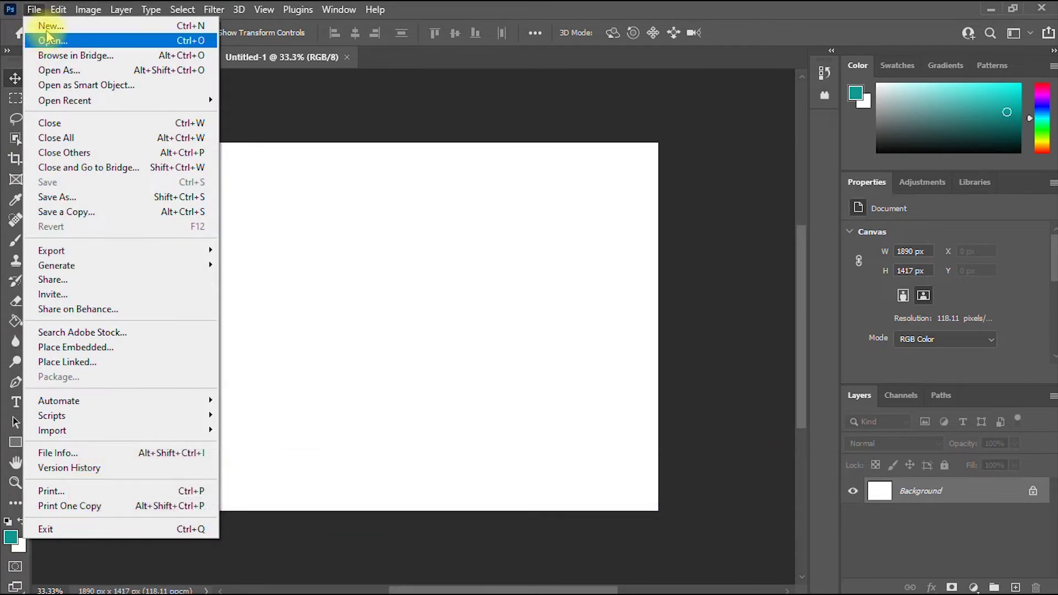
{"action": "left_click", "coordinate": [50, 22]}
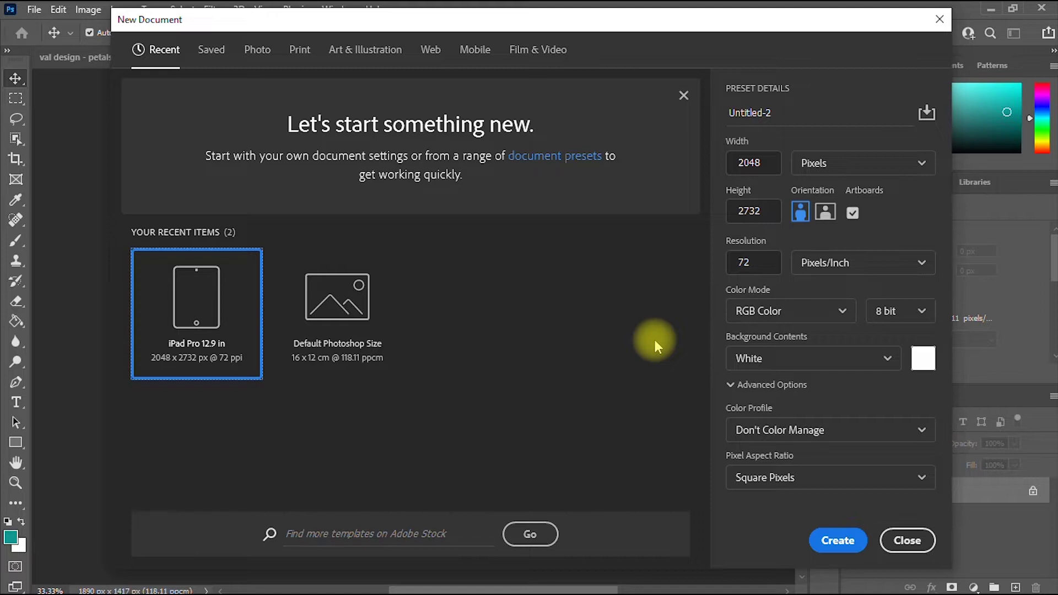
{"action": "double_click", "coordinate": [778, 114]}
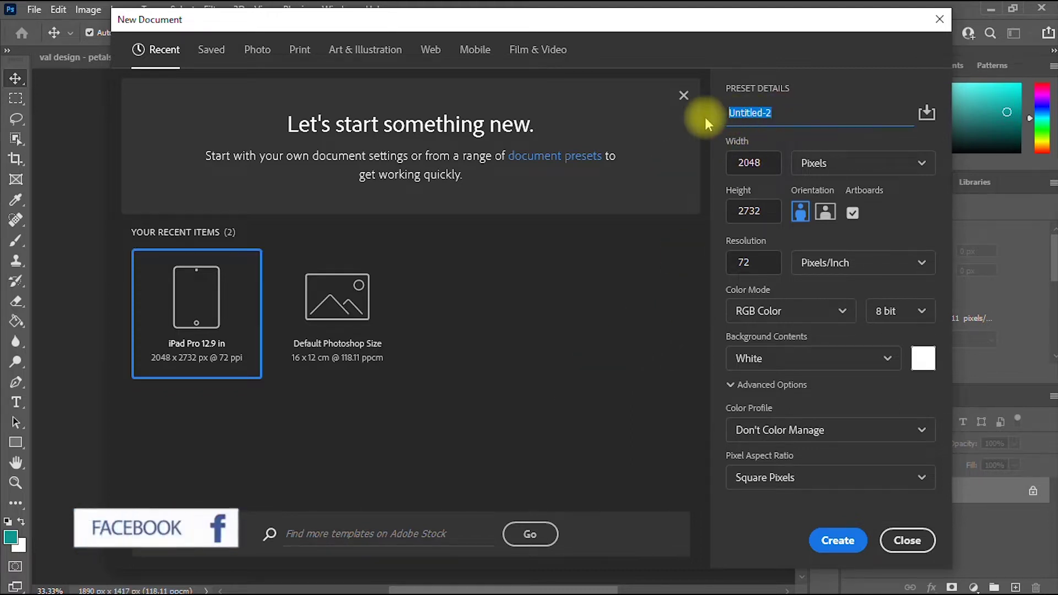
{"action": "type", "text": "b"}
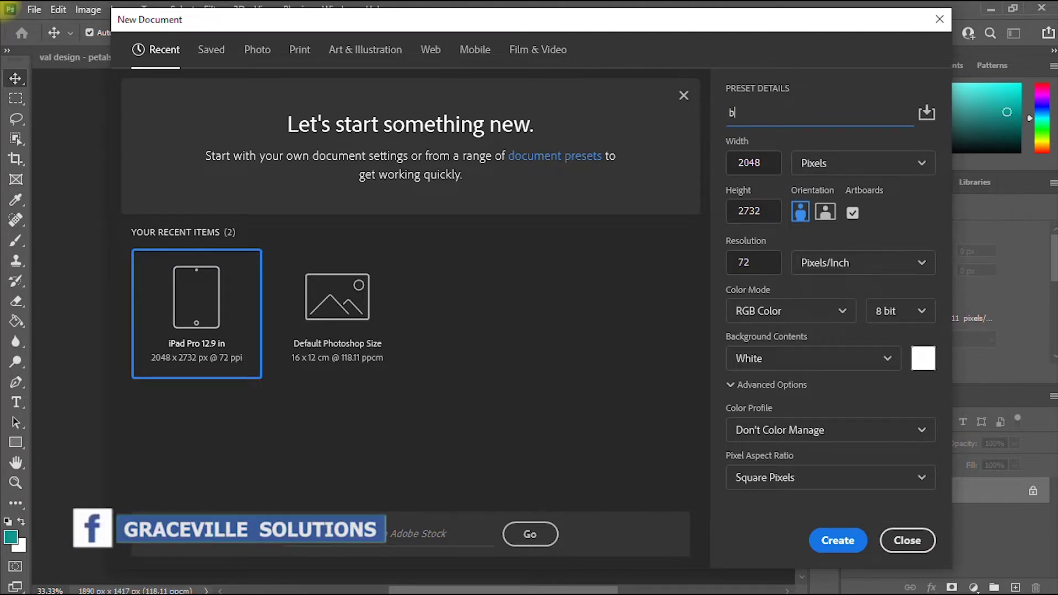
{"action": "type", "text": "ackgroun"}
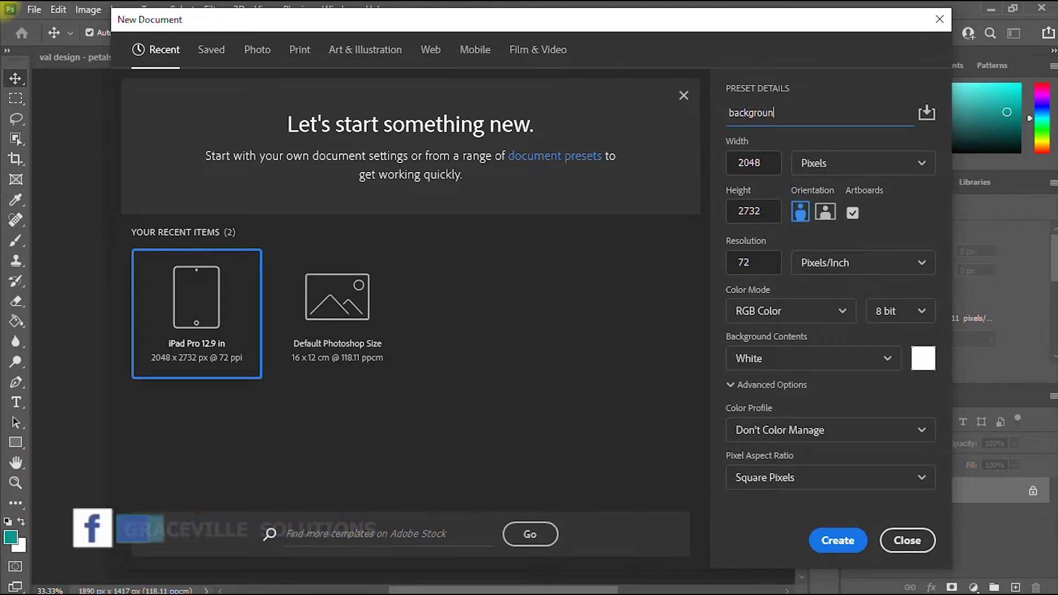
{"action": "type", "text": "d color"}
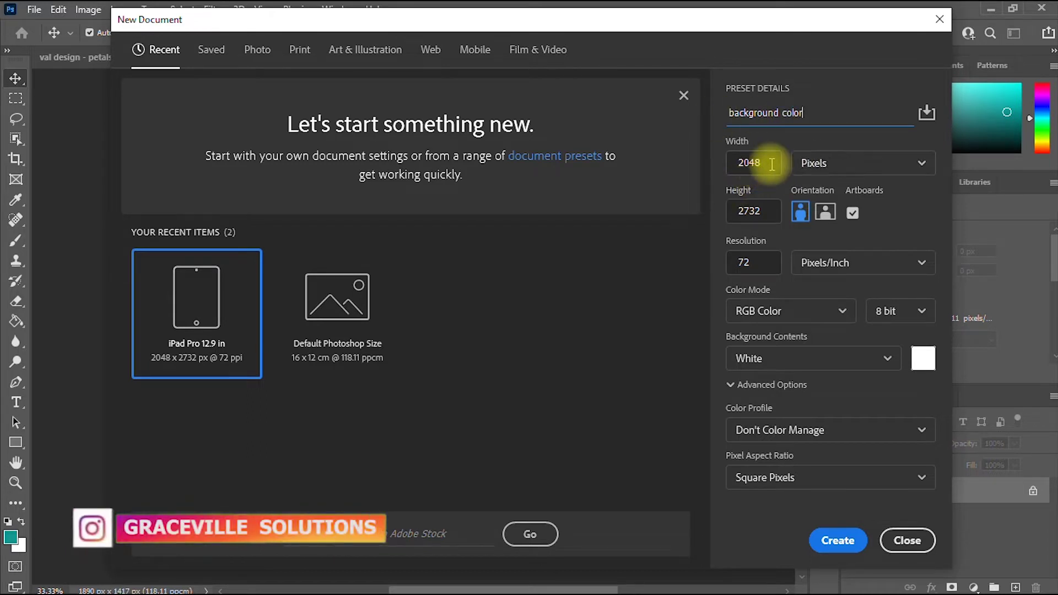
{"action": "left_click", "coordinate": [825, 166]}
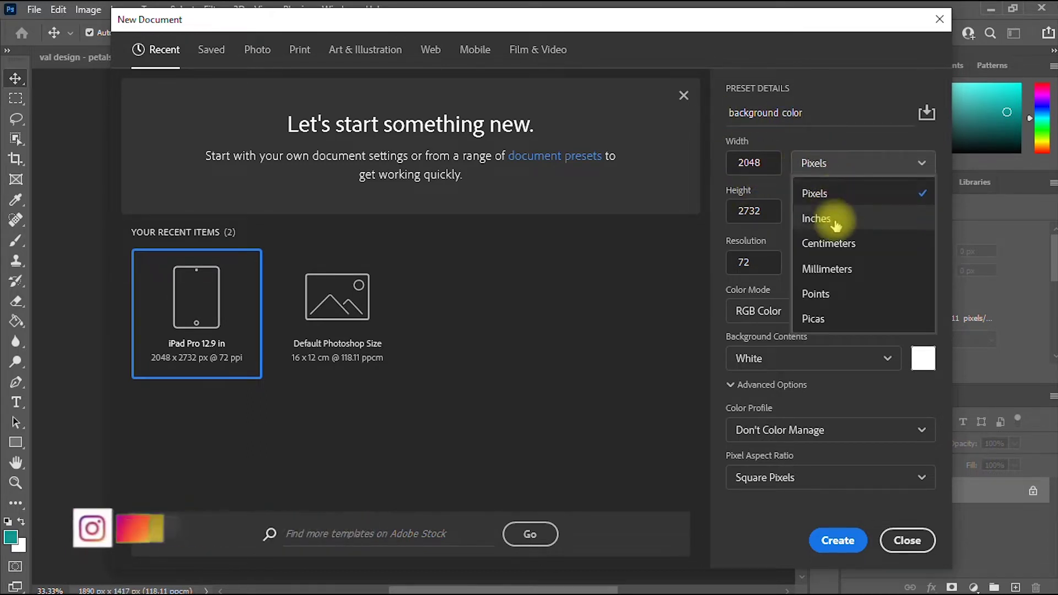
{"action": "left_click", "coordinate": [895, 220]}
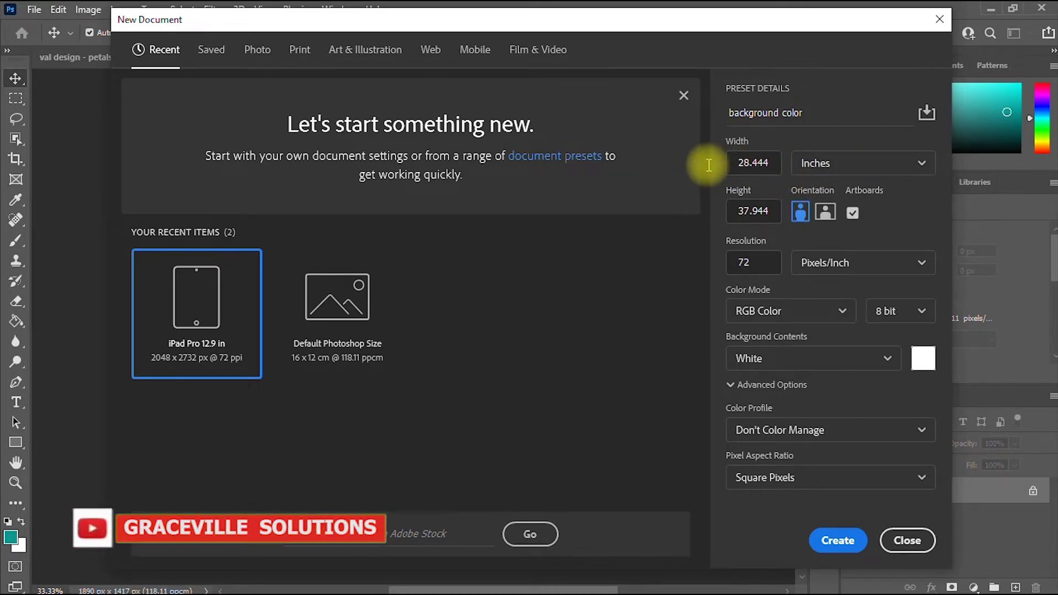
{"action": "double_click", "coordinate": [774, 157]}
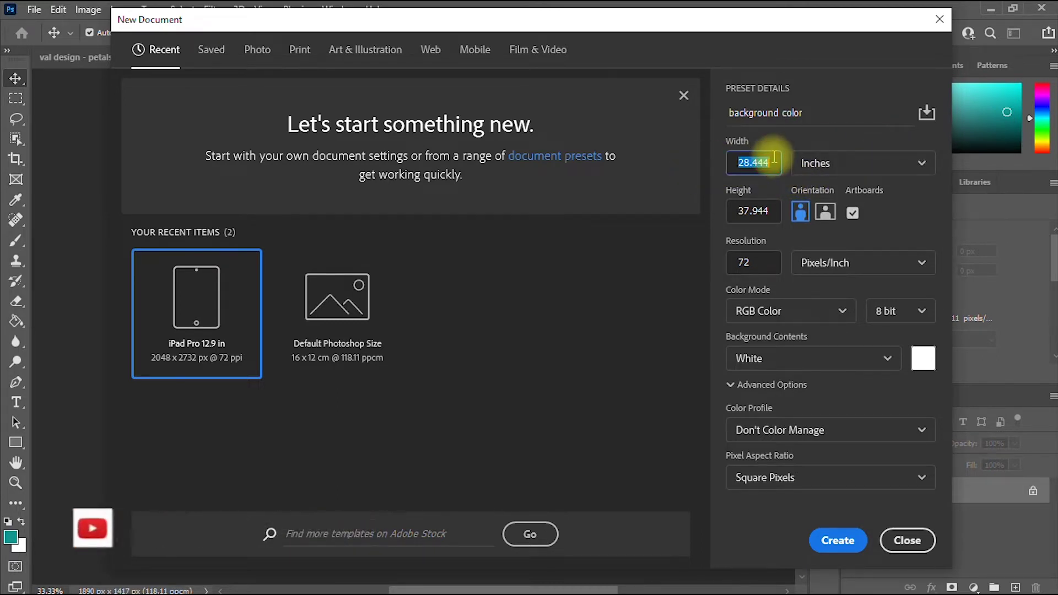
{"action": "type", "text": "4"}
{"action": "key", "text": "Tab"}
{"action": "key", "text": "Tab"}
{"action": "type", "text": "4"}
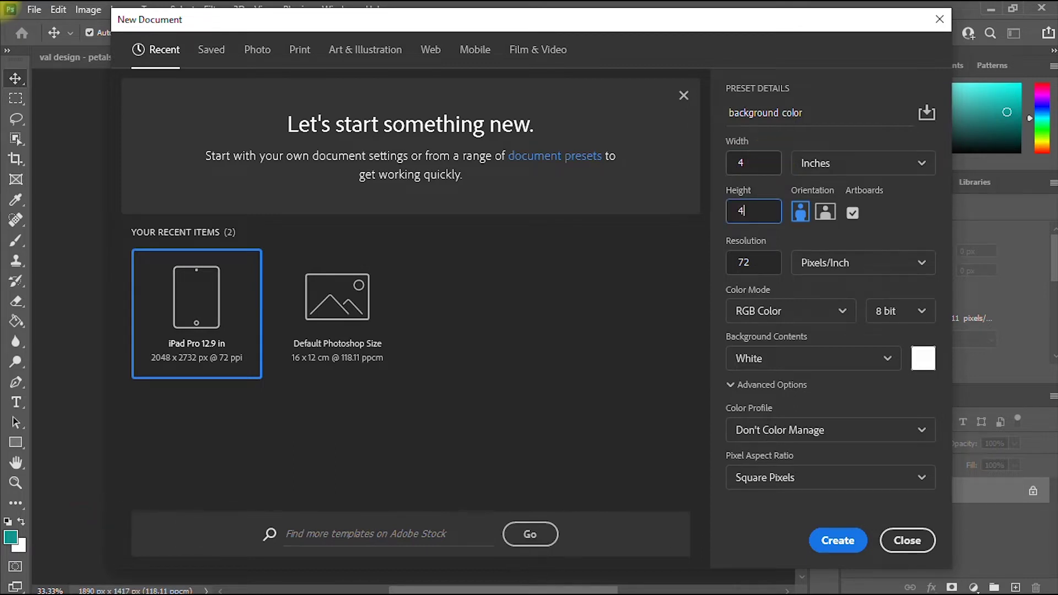
{"action": "double_click", "coordinate": [729, 263]}
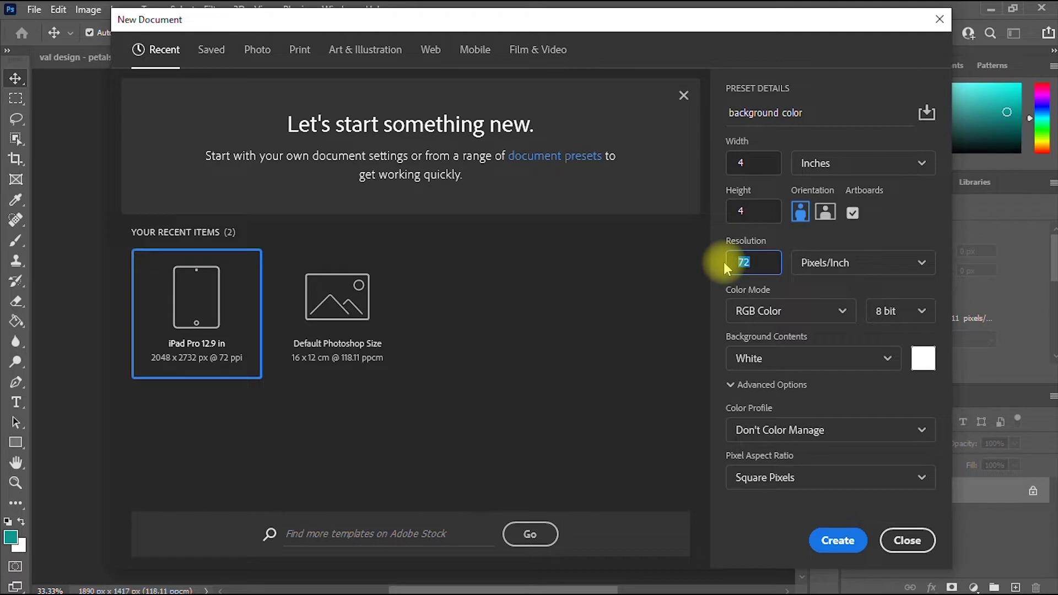
{"action": "type", "text": "300"}
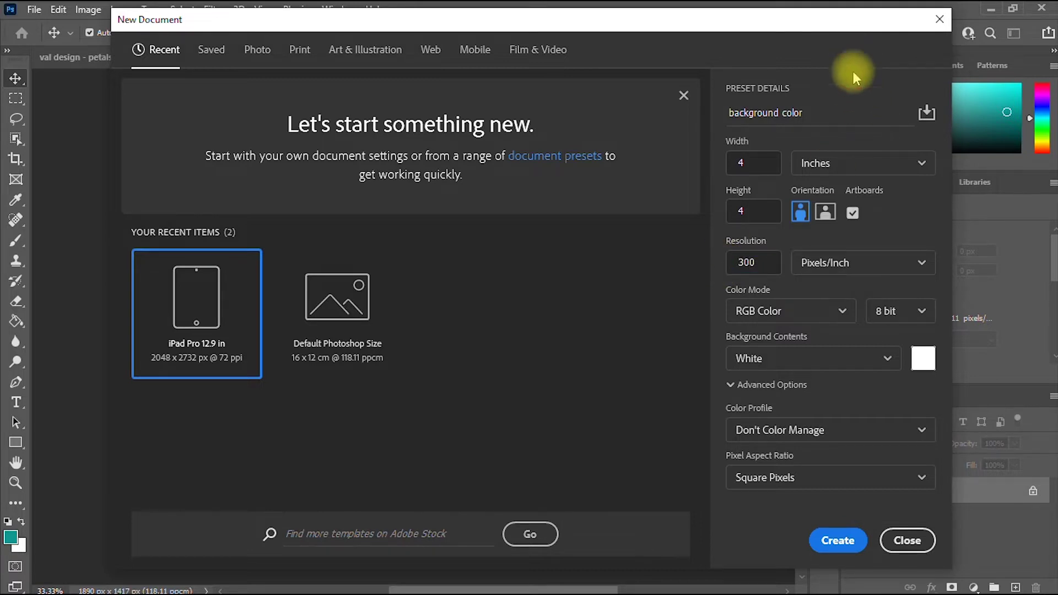
Keep RGB Color as the colour mode and create the artboard document.
{"action": "left_click", "coordinate": [839, 314]}
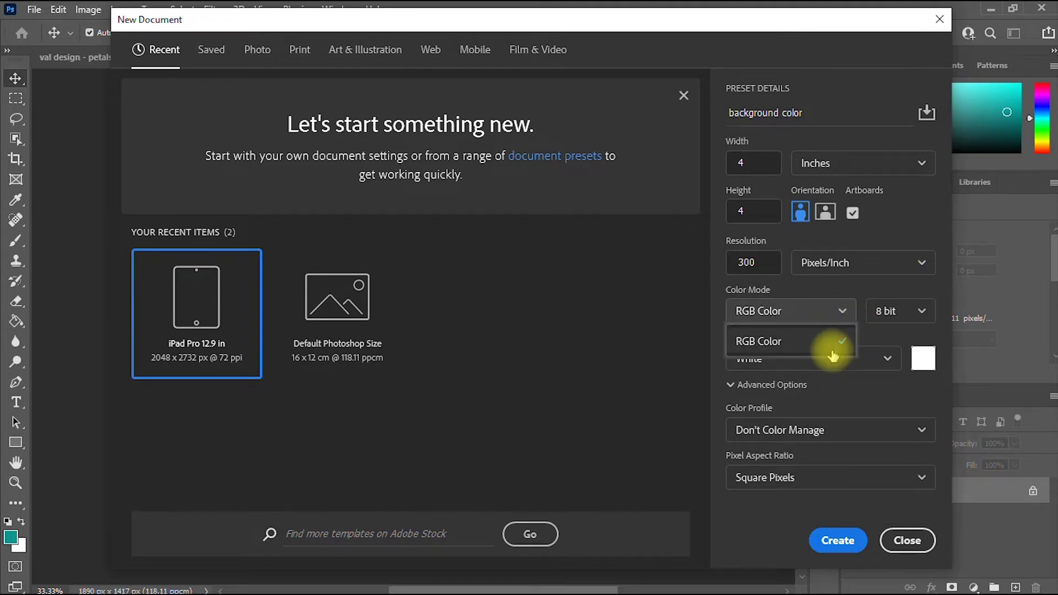
{"action": "left_click", "coordinate": [887, 230]}
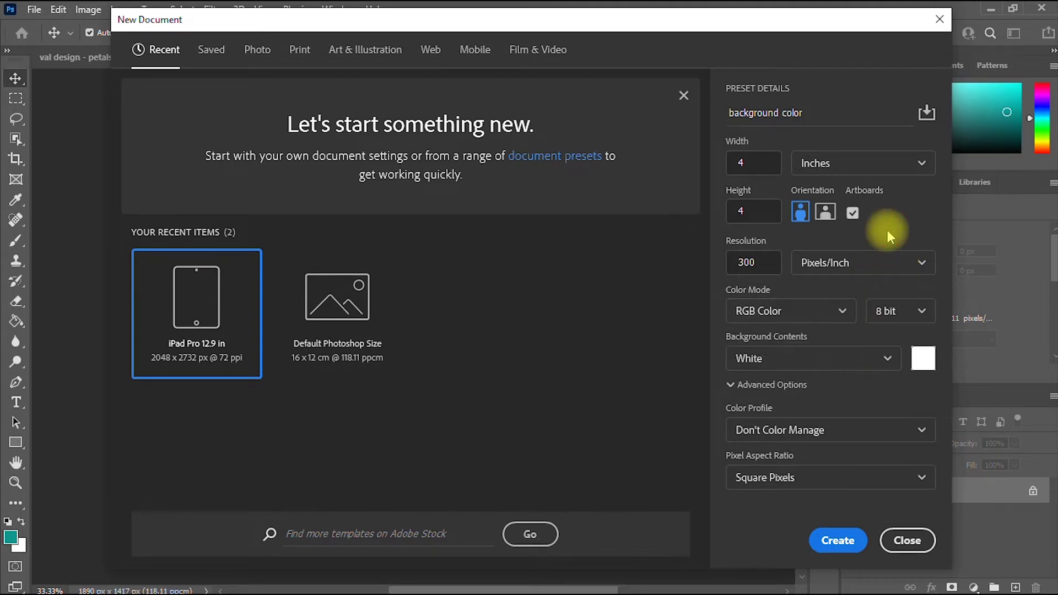
{"action": "left_click", "coordinate": [843, 314]}
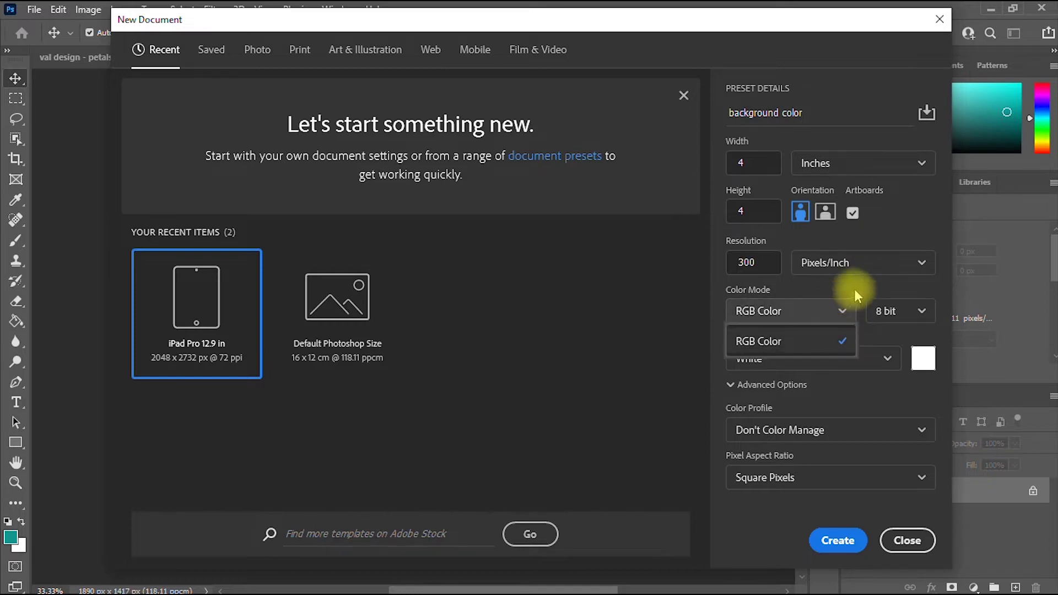
{"action": "left_click", "coordinate": [869, 274]}
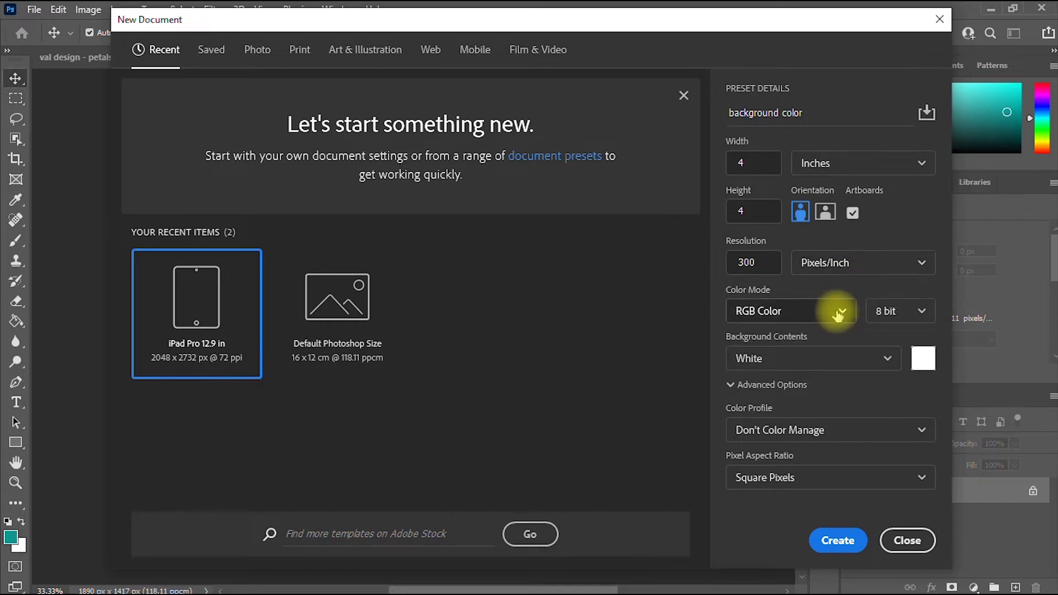
{"action": "left_click", "coordinate": [839, 315]}
{"action": "left_click", "coordinate": [858, 286]}
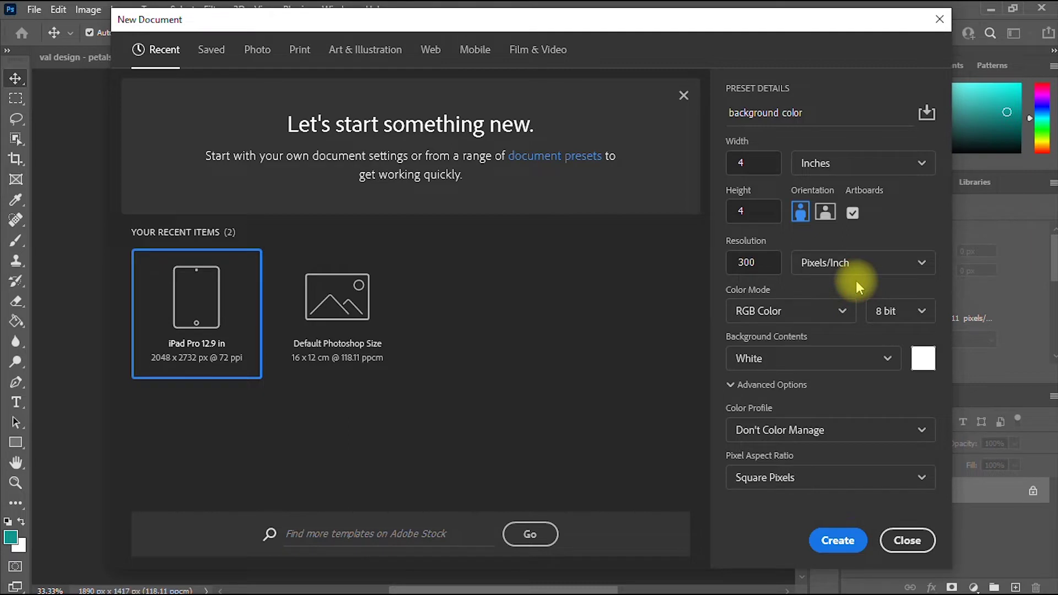
{"action": "left_click", "coordinate": [839, 541]}
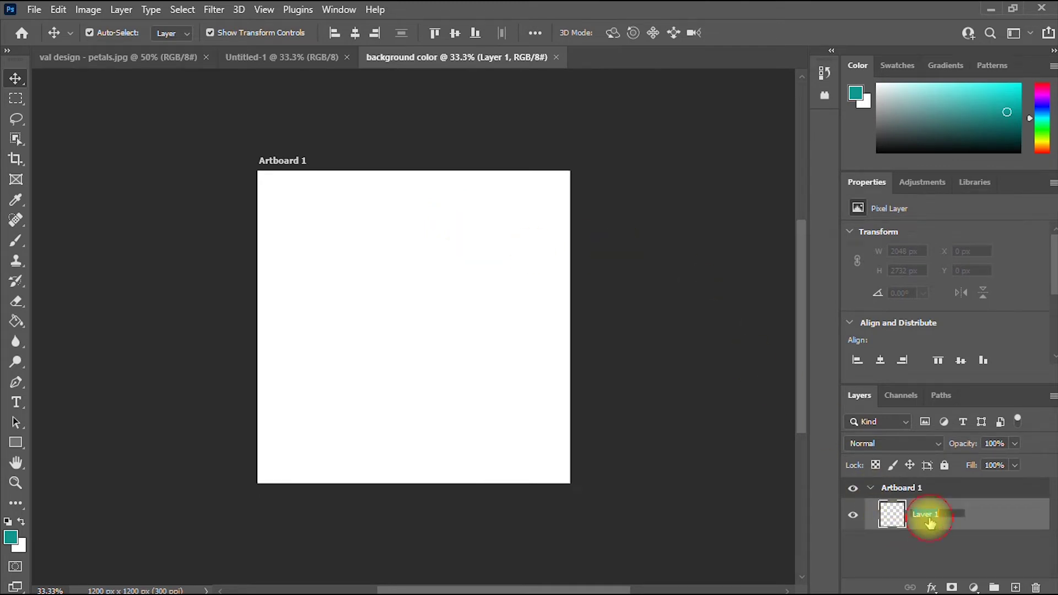
Rename Layer 1 to 'background'.
{"action": "type", "text": "ckground"}
{"action": "left_click", "coordinate": [952, 559]}
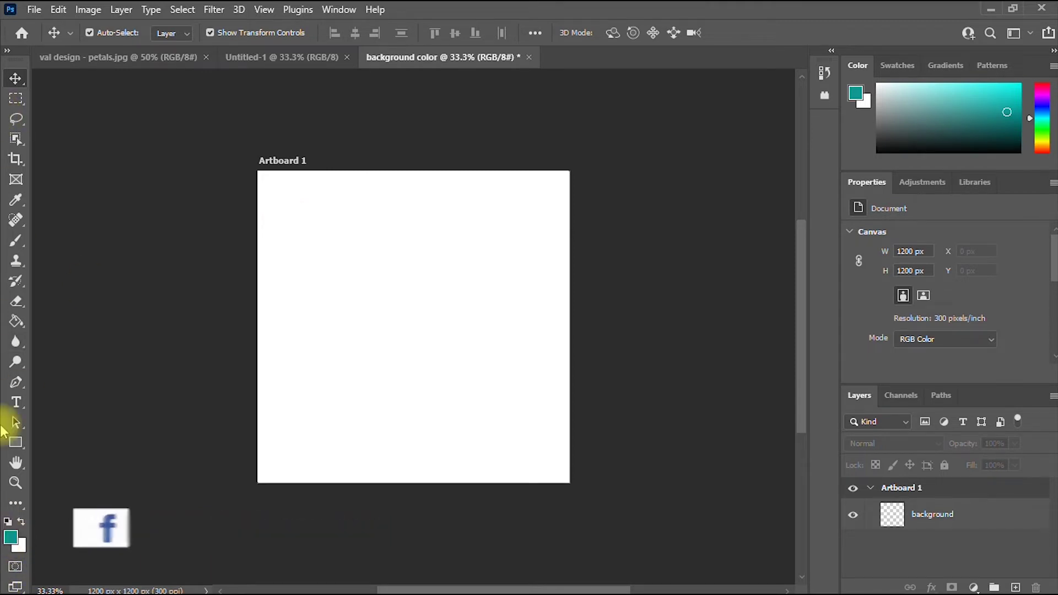
Choose a teal shade in the foreground Color Picker and accept it.
{"action": "left_click", "coordinate": [13, 537]}
{"action": "left_click", "coordinate": [584, 284]}
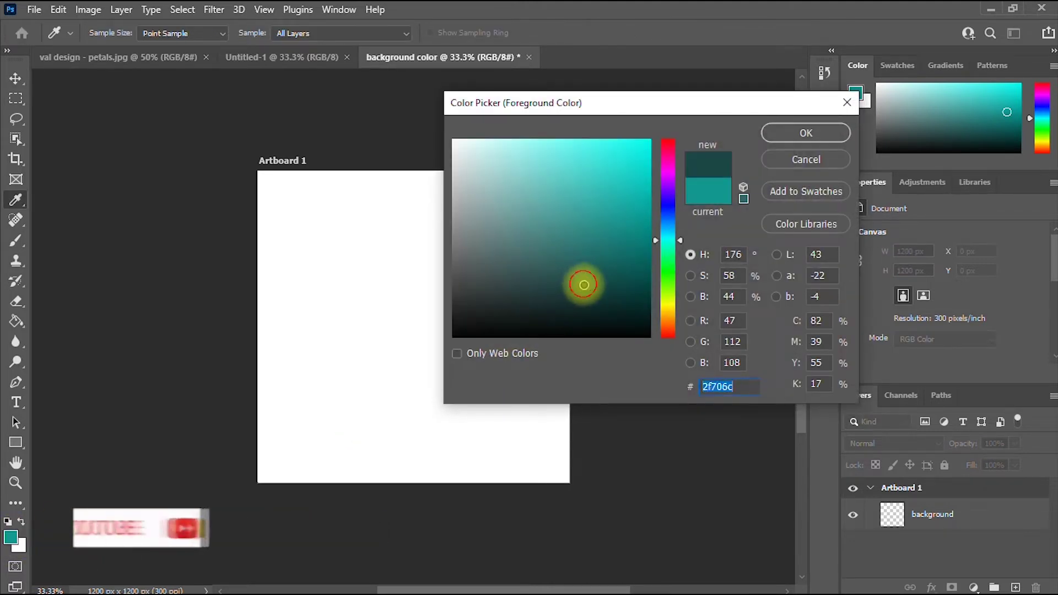
{"action": "left_click", "coordinate": [615, 282]}
{"action": "left_click_drag", "start_coordinate": [629, 288], "coordinate": [639, 291]}
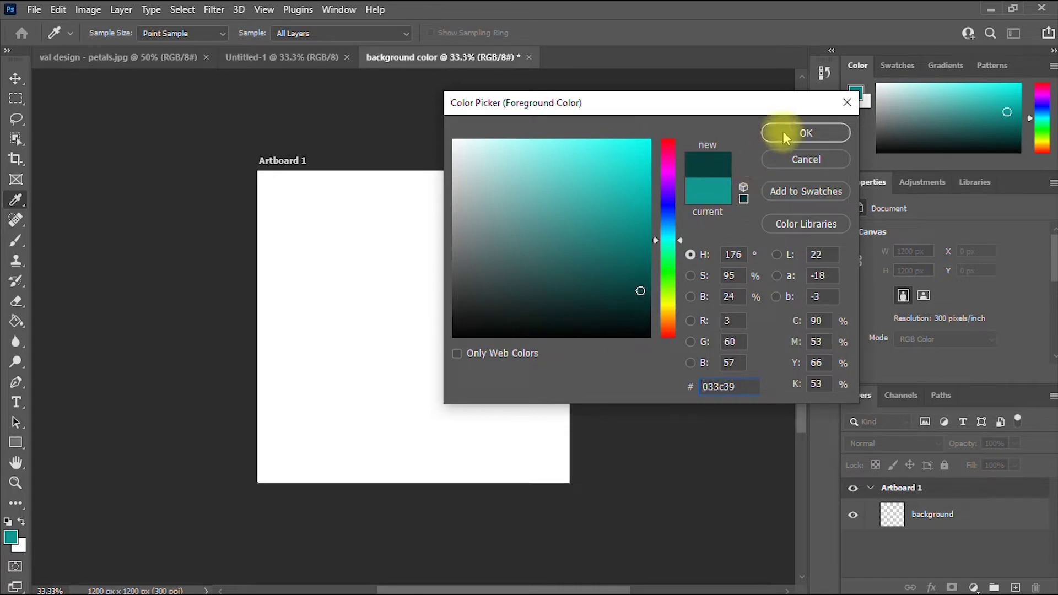
{"action": "left_click_drag", "start_coordinate": [628, 246], "coordinate": [637, 274]}
{"action": "left_click", "coordinate": [822, 135]}
{"action": "key", "text": "v"}
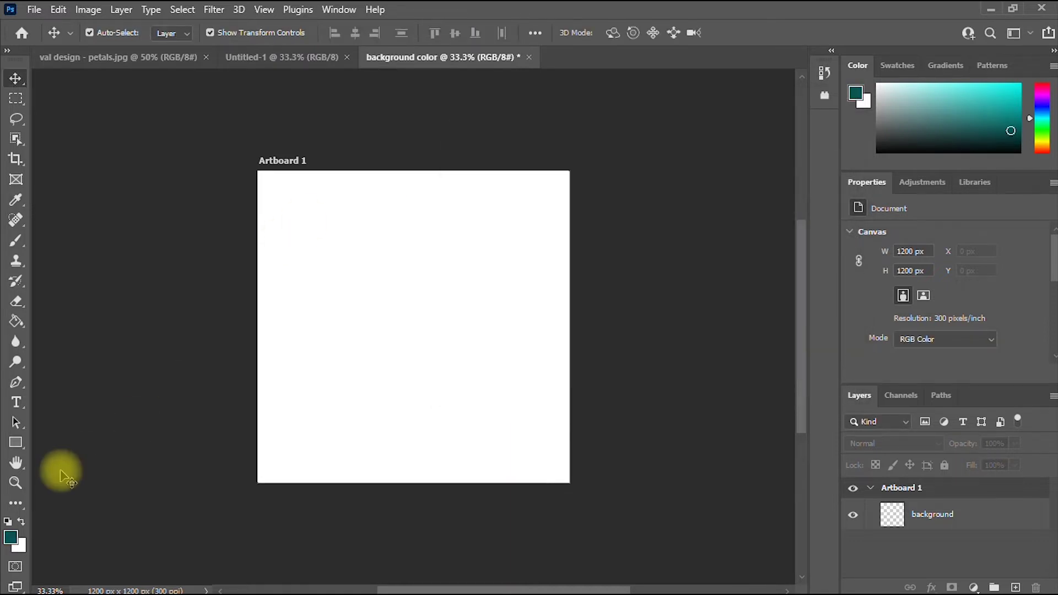
Use the Paint Bucket tool to fill the background layer with the teal colour.
{"action": "left_click", "coordinate": [16, 326]}
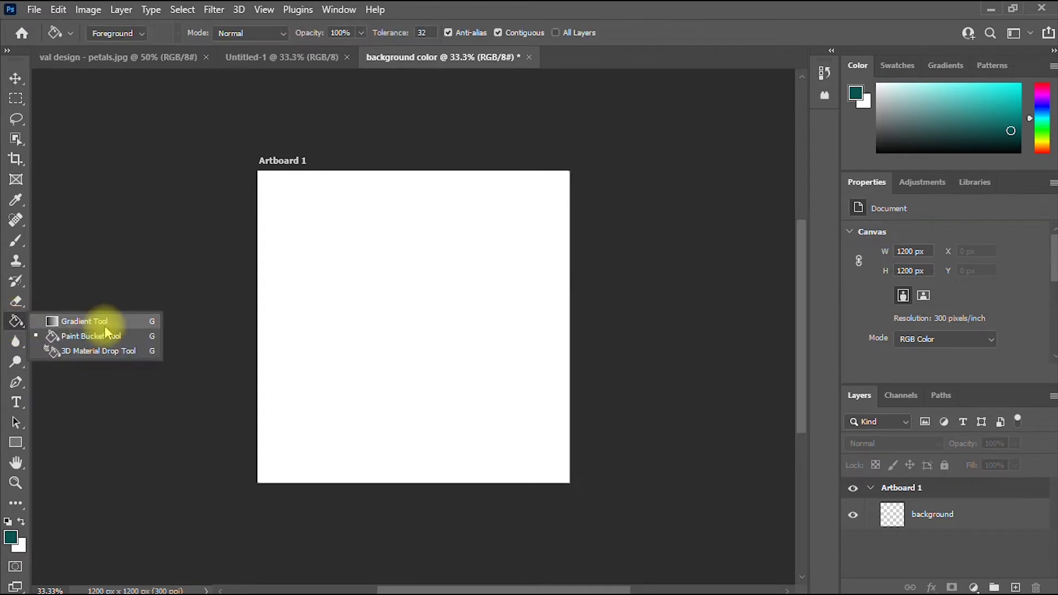
{"action": "left_click", "coordinate": [48, 320]}
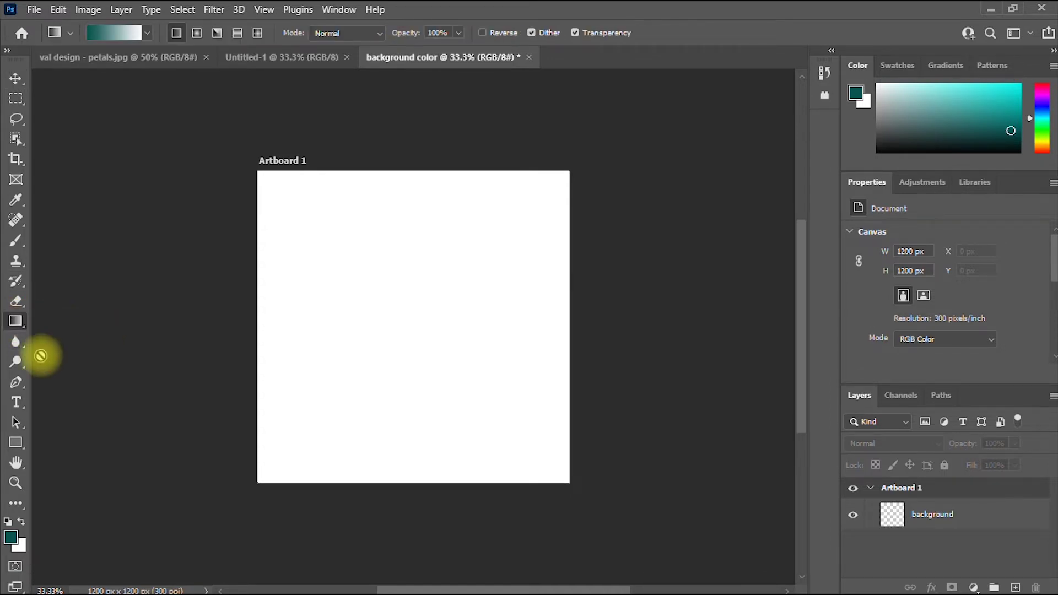
{"action": "right_click", "coordinate": [17, 324]}
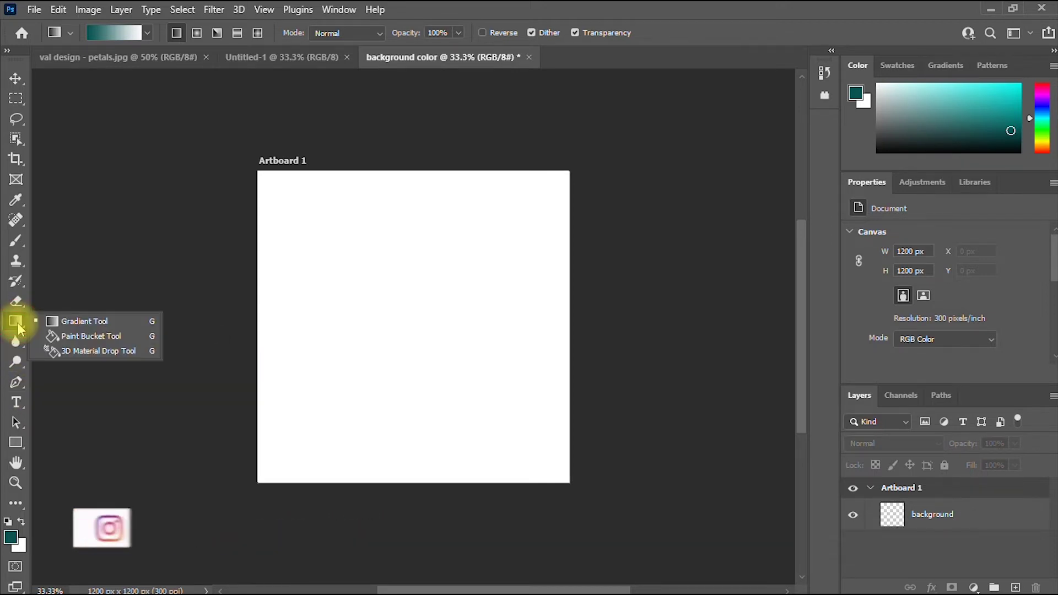
{"action": "left_click", "coordinate": [75, 335]}
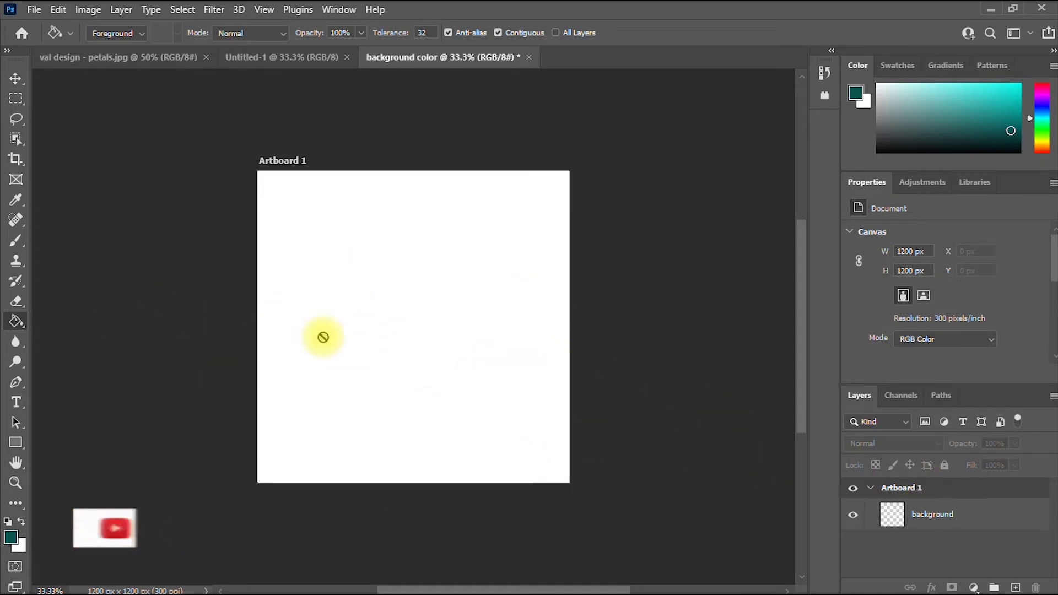
{"action": "left_click", "coordinate": [946, 524]}
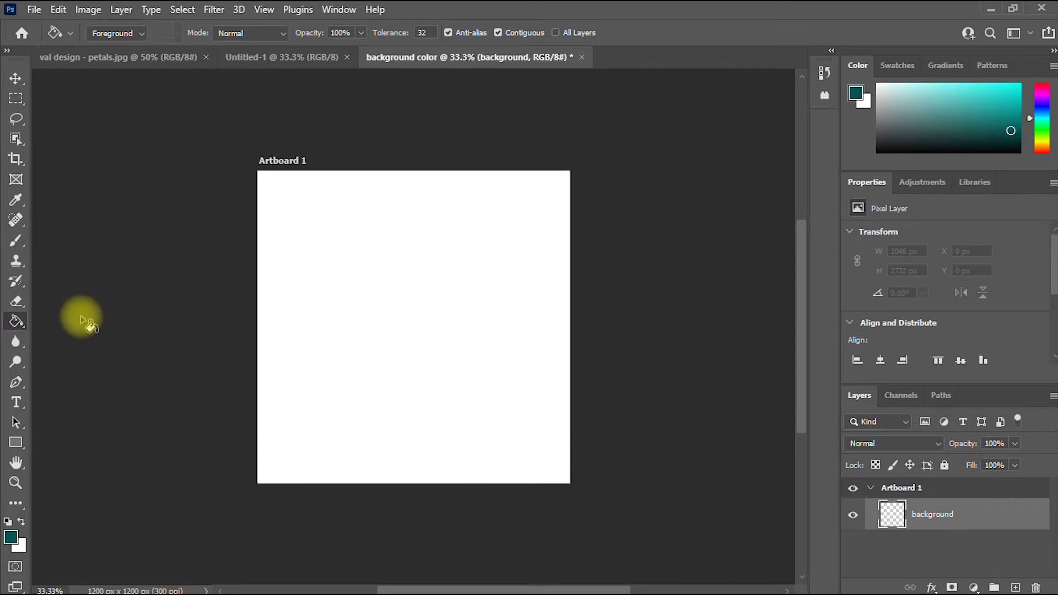
{"action": "left_click", "coordinate": [428, 329]}
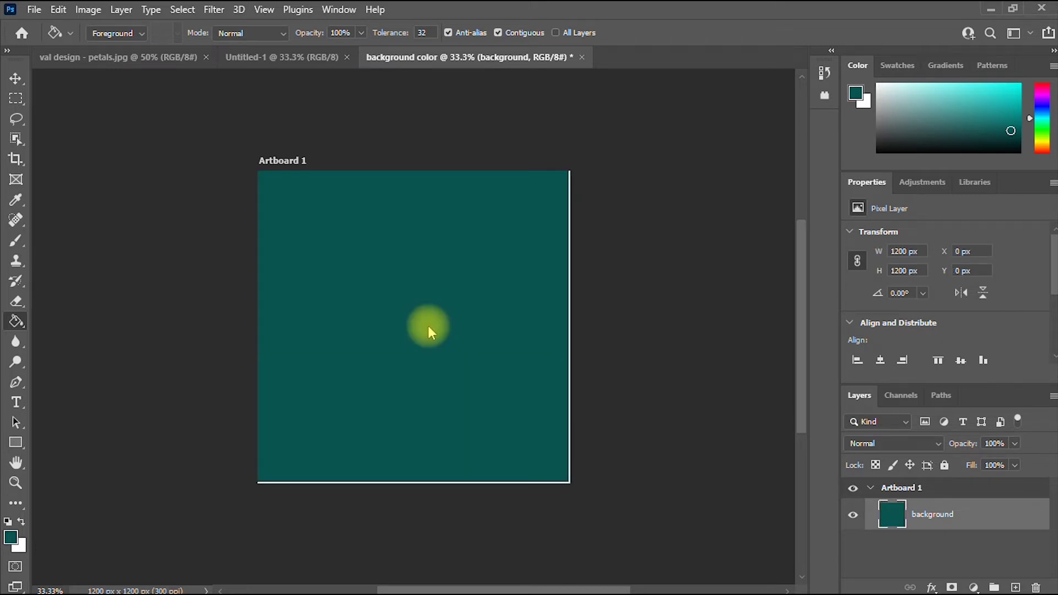
{"action": "scroll", "coordinate": [428, 330], "scroll_direction": "up", "scroll_amount": 1}
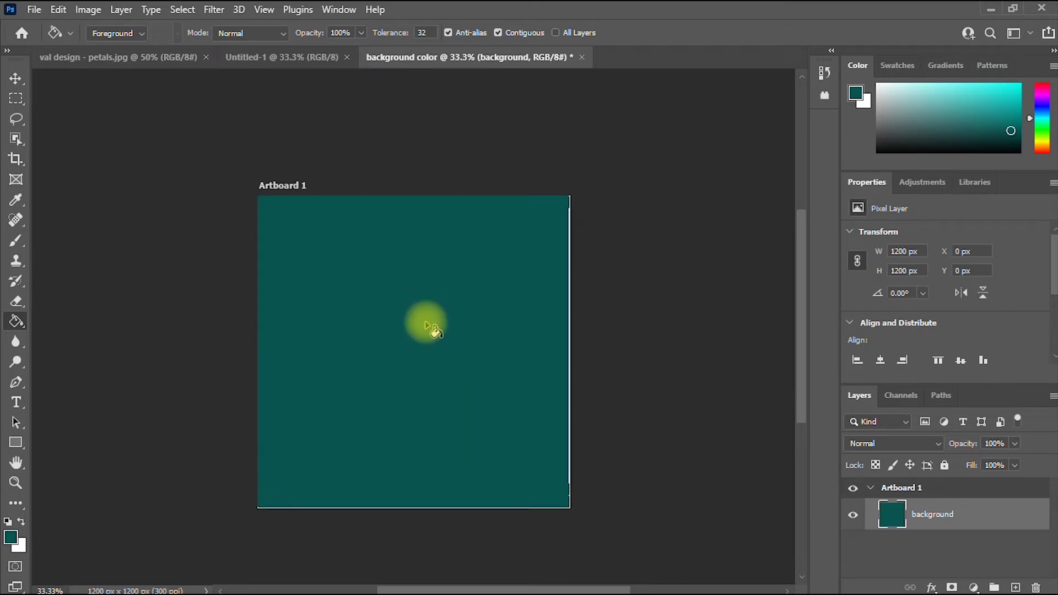
Set the foreground colour to dark navy blue 0f034b.
{"action": "left_click", "coordinate": [11, 538]}
{"action": "left_click", "coordinate": [641, 301]}
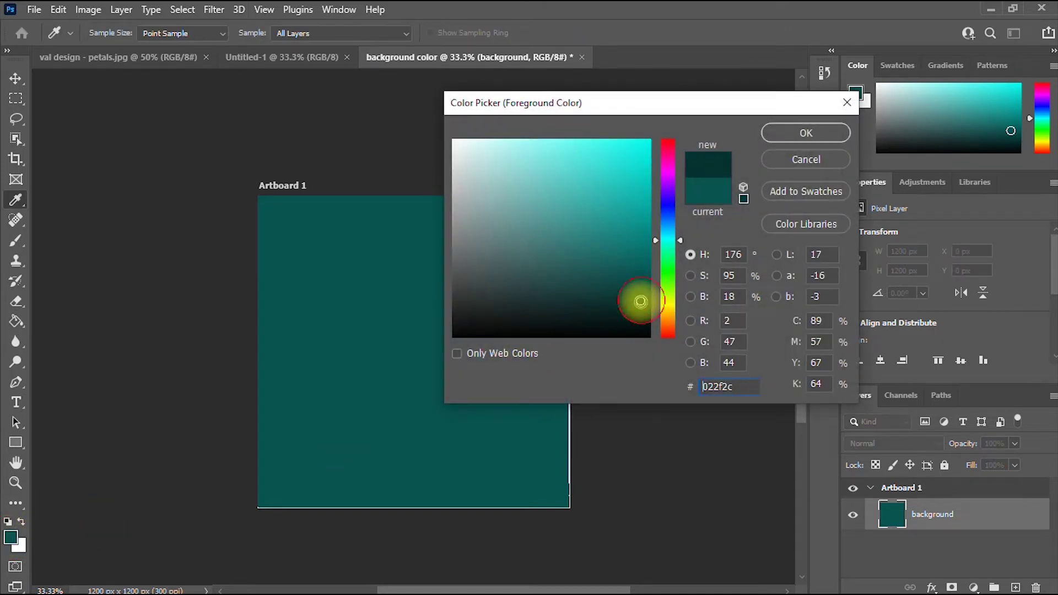
{"action": "left_click", "coordinate": [667, 199]}
{"action": "left_click", "coordinate": [644, 276]}
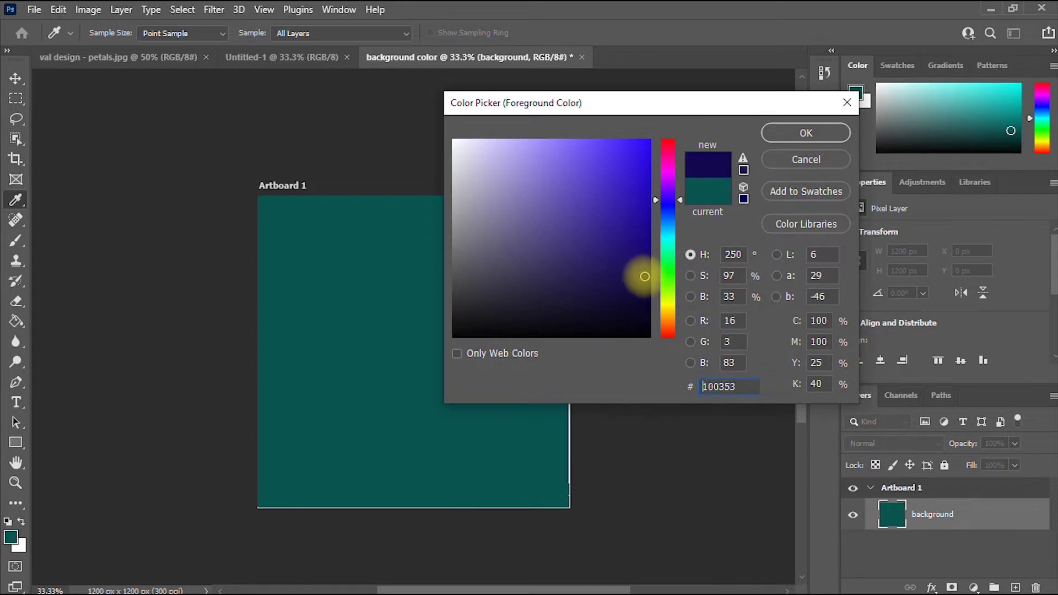
{"action": "left_click", "coordinate": [643, 280]}
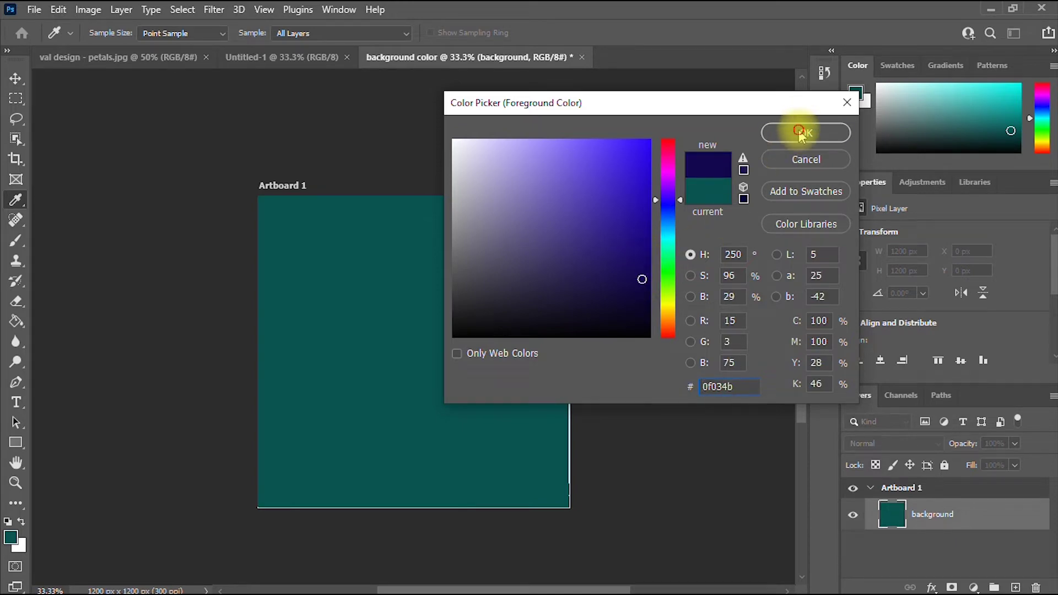
{"action": "left_click", "coordinate": [800, 133]}
Fill the artboard with the navy, then undo the fills to leave the layer empty.
{"action": "key", "text": "g"}
{"action": "scroll", "coordinate": [478, 329], "scroll_direction": "up", "scroll_amount": 1}
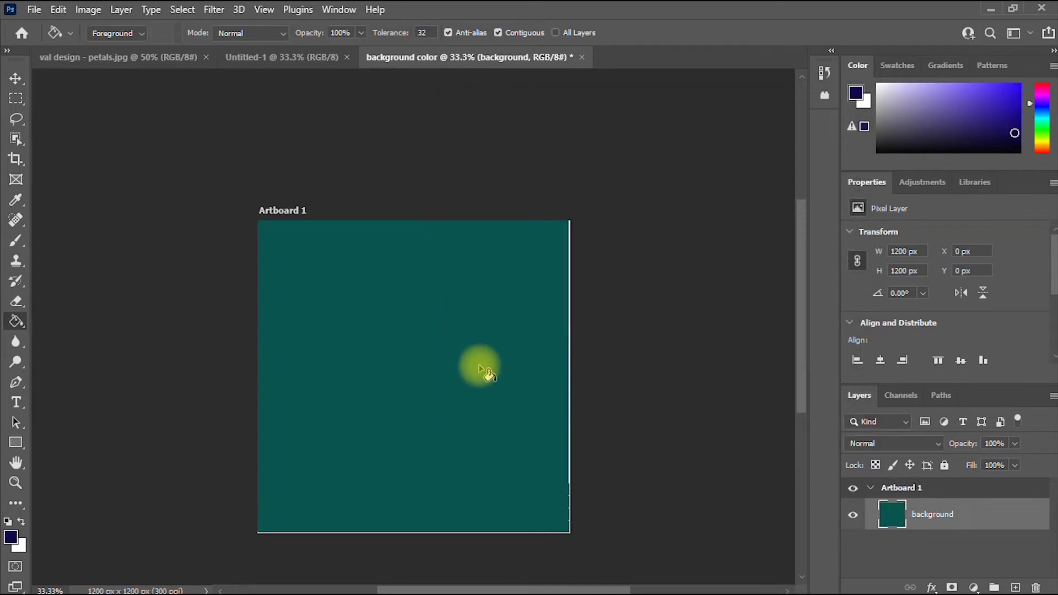
{"action": "left_click", "coordinate": [482, 372]}
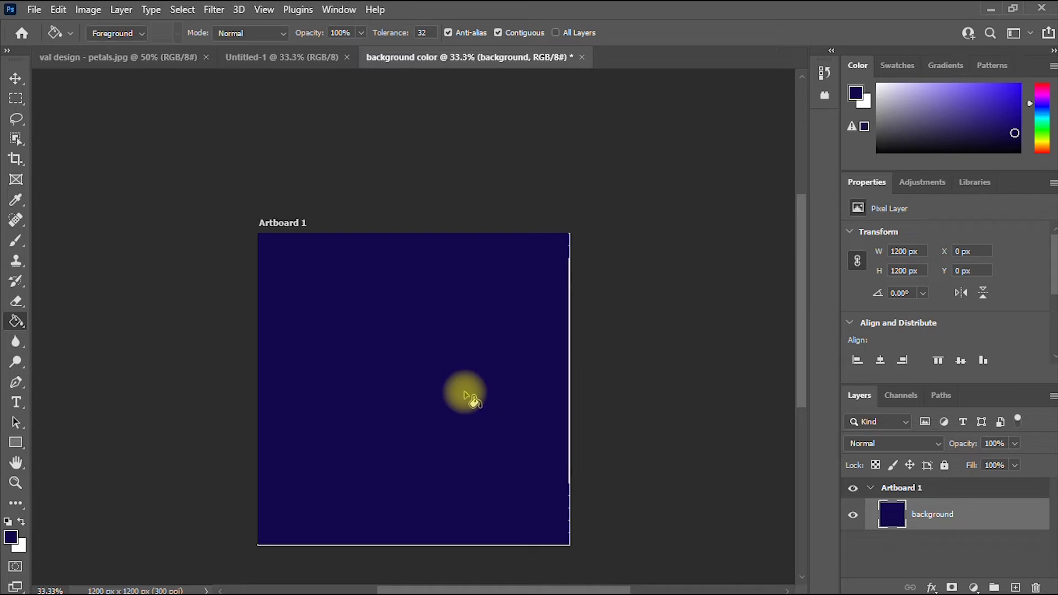
{"action": "key", "text": "ctrl+z"}
{"action": "key", "text": "ctrl+z"}
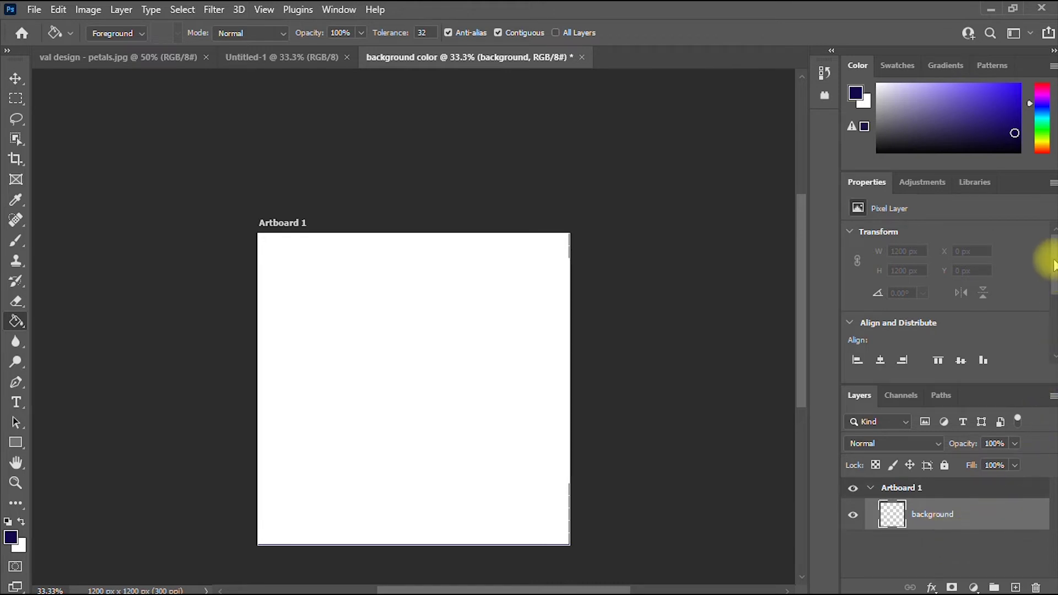
Select the Move tool from the toolbar.
{"action": "scroll", "coordinate": [709, 283], "scroll_direction": "down", "scroll_amount": 1}
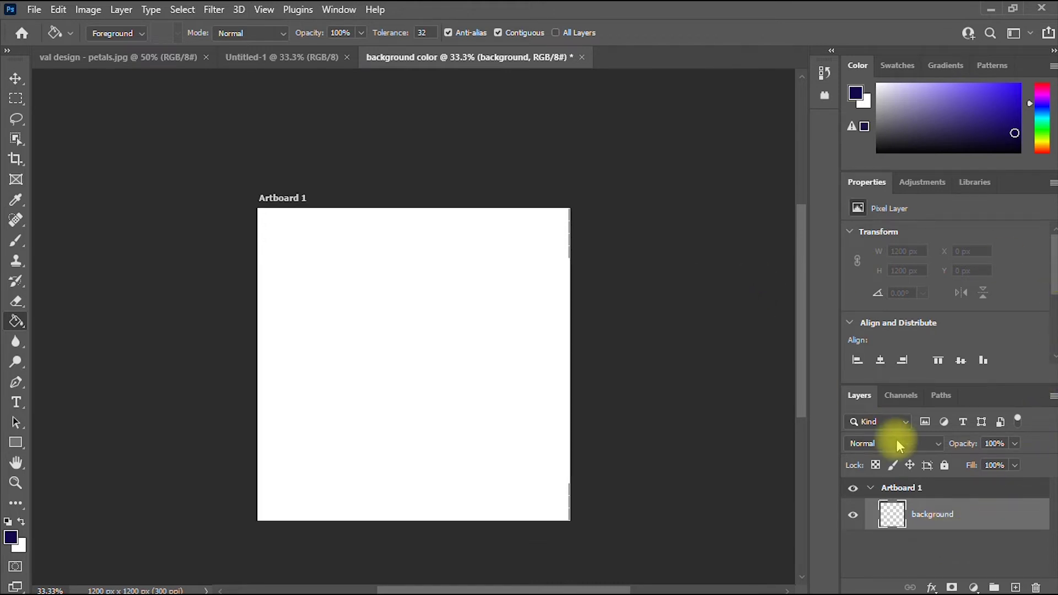
{"action": "left_click", "coordinate": [16, 78]}
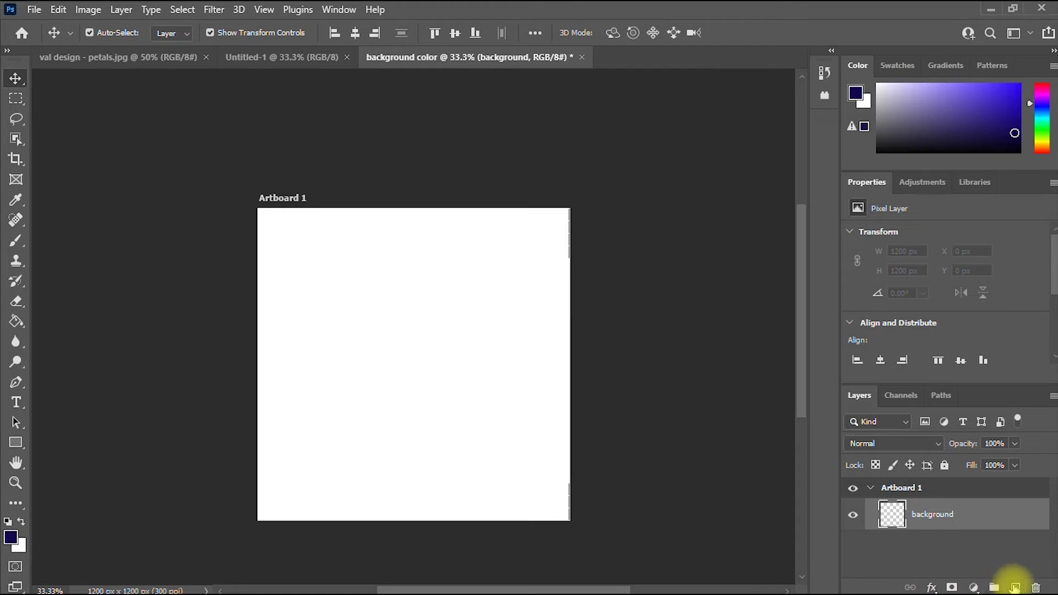
Add a Gradient Fill layer and move its settings dialog off the artboard.
{"action": "left_click", "coordinate": [975, 588]}
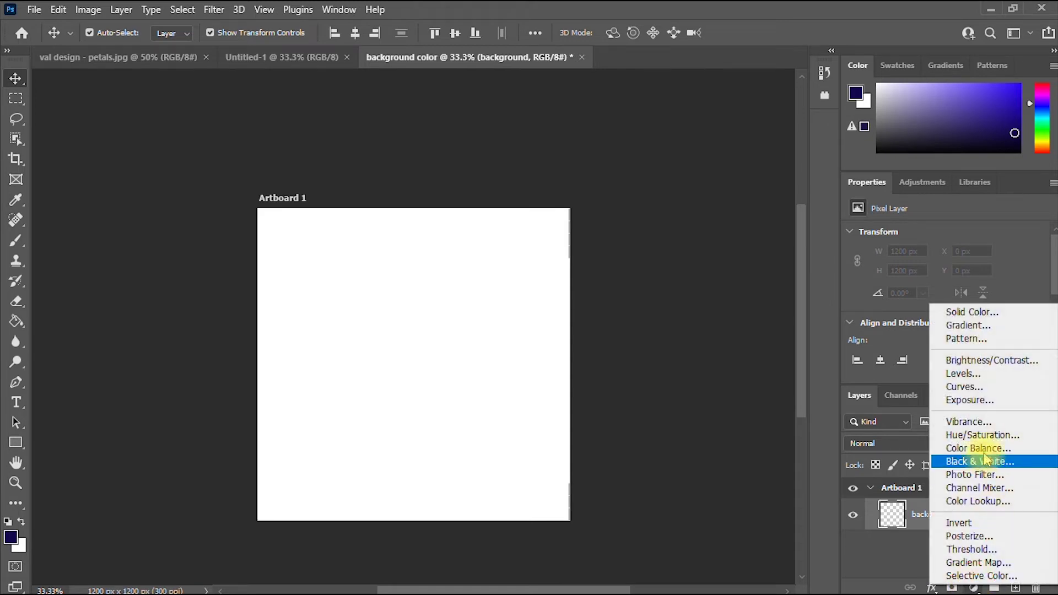
{"action": "left_click", "coordinate": [989, 326]}
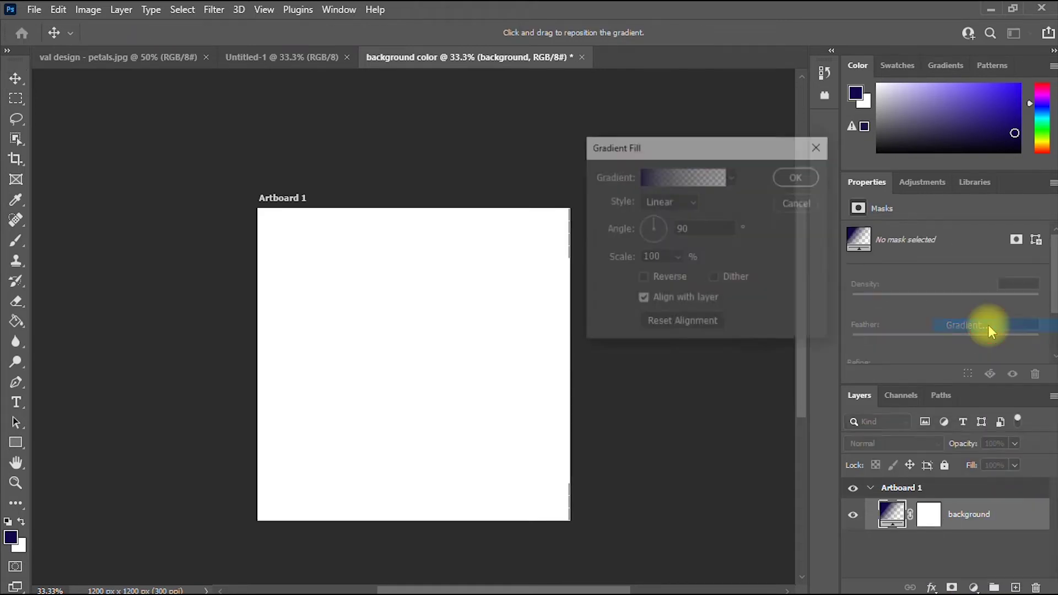
{"action": "left_click_drag", "start_coordinate": [641, 151], "coordinate": [590, 131]}
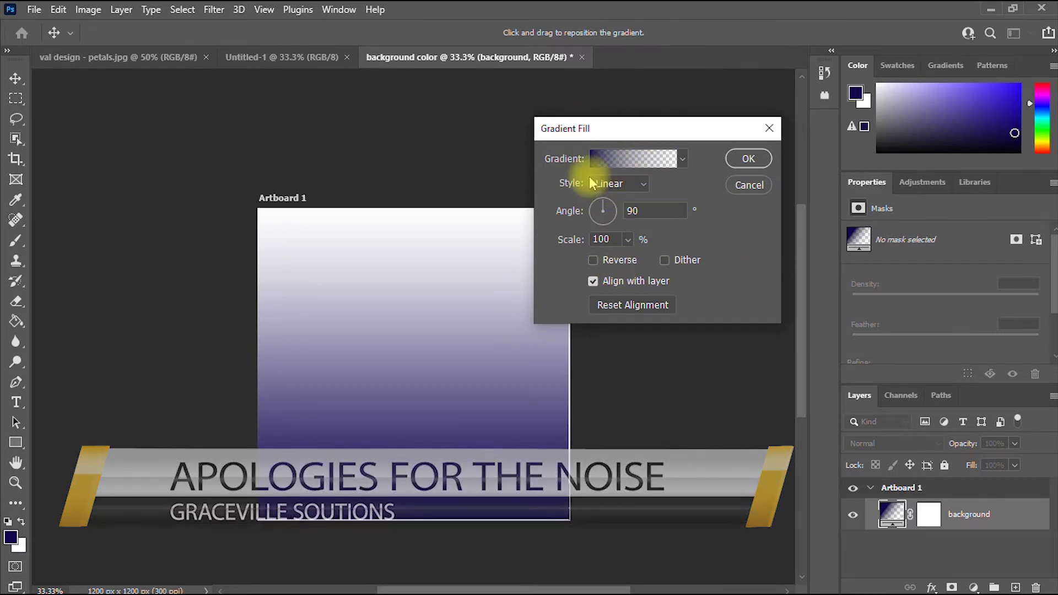
{"action": "left_click_drag", "start_coordinate": [634, 125], "coordinate": [576, 121]}
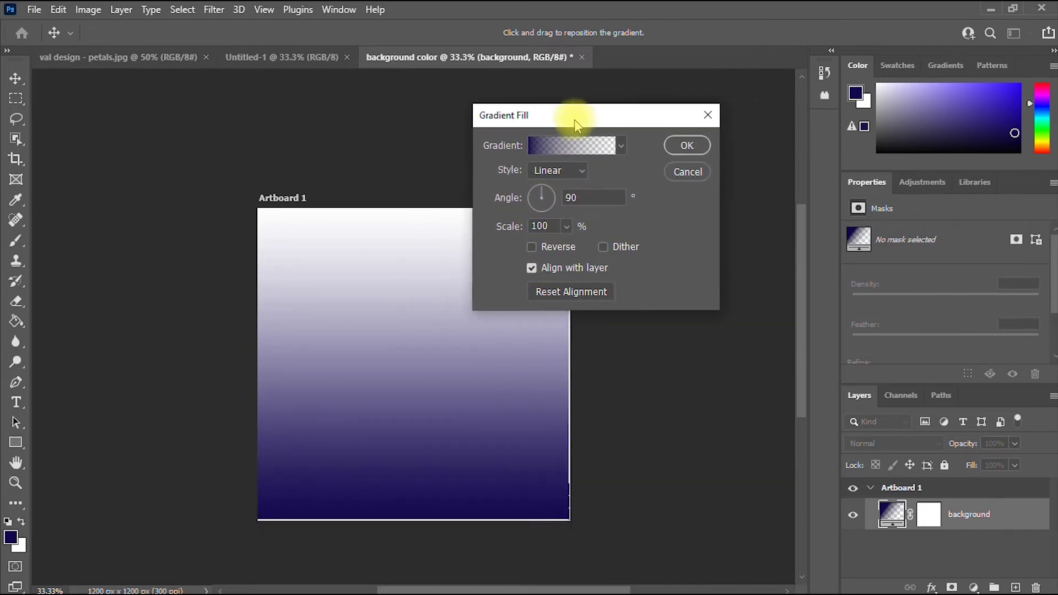
Load the Purple_01 preset from the Purples folder in the Gradient Editor.
{"action": "left_click", "coordinate": [554, 147]}
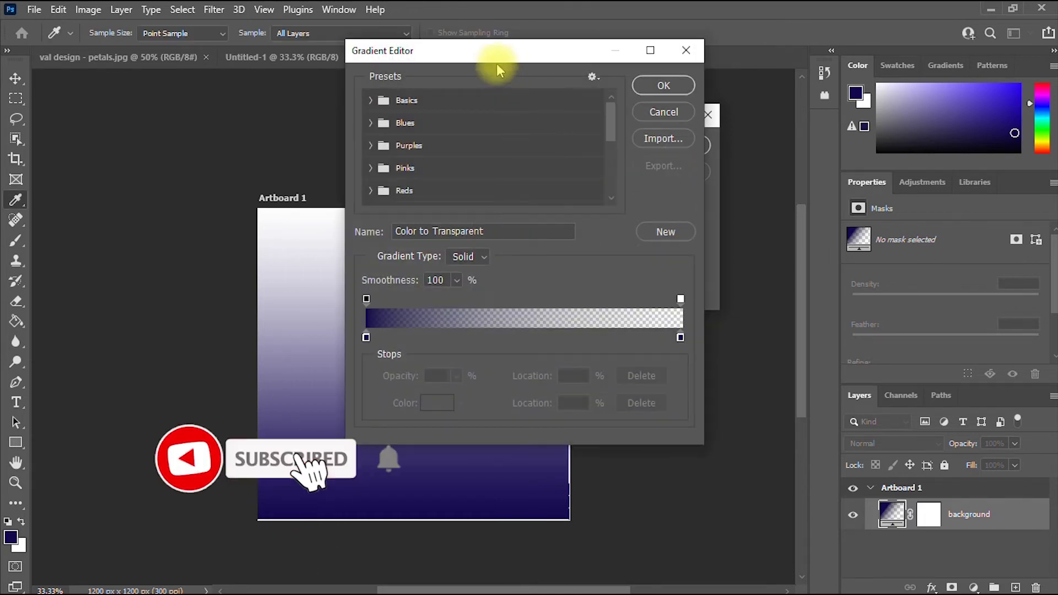
{"action": "left_click_drag", "start_coordinate": [497, 64], "coordinate": [589, 75]}
{"action": "mouse_move", "coordinate": [704, 121]}
{"action": "left_mouse_down"}
{"action": "mouse_move", "coordinate": [706, 141]}
{"action": "mouse_move", "coordinate": [704, 107]}
{"action": "left_mouse_up"}
{"action": "left_click", "coordinate": [463, 113]}
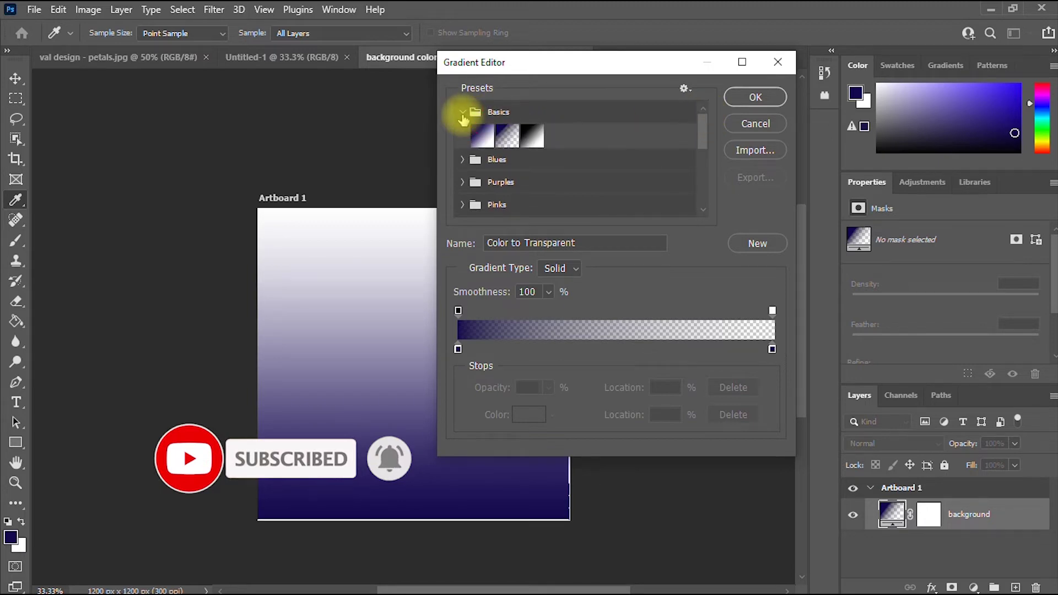
{"action": "left_click", "coordinate": [463, 113]}
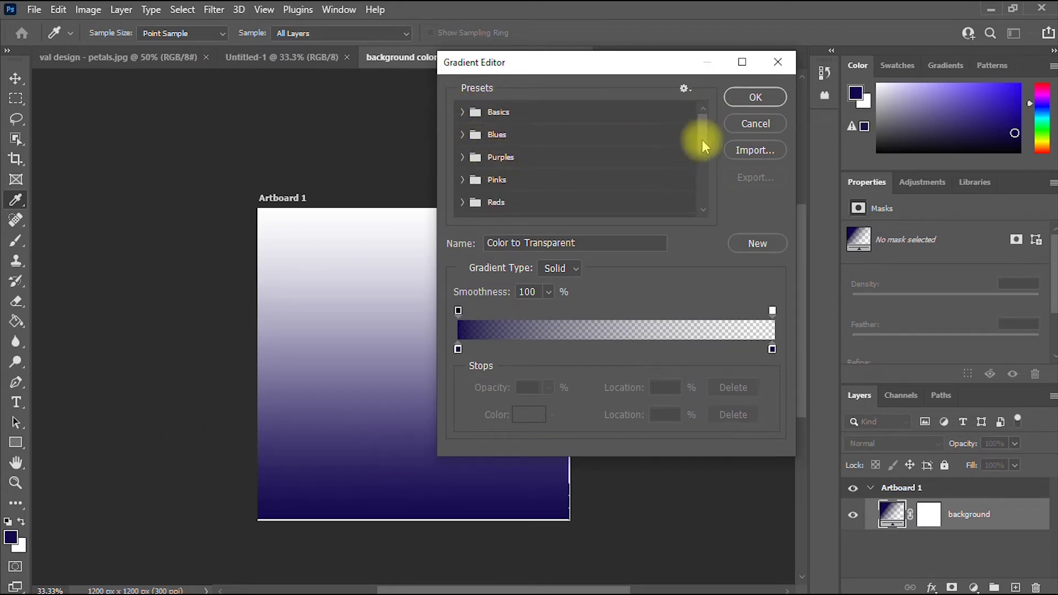
{"action": "mouse_move", "coordinate": [703, 142]}
{"action": "left_mouse_down"}
{"action": "mouse_move", "coordinate": [710, 162]}
{"action": "mouse_move", "coordinate": [705, 126]}
{"action": "left_mouse_up"}
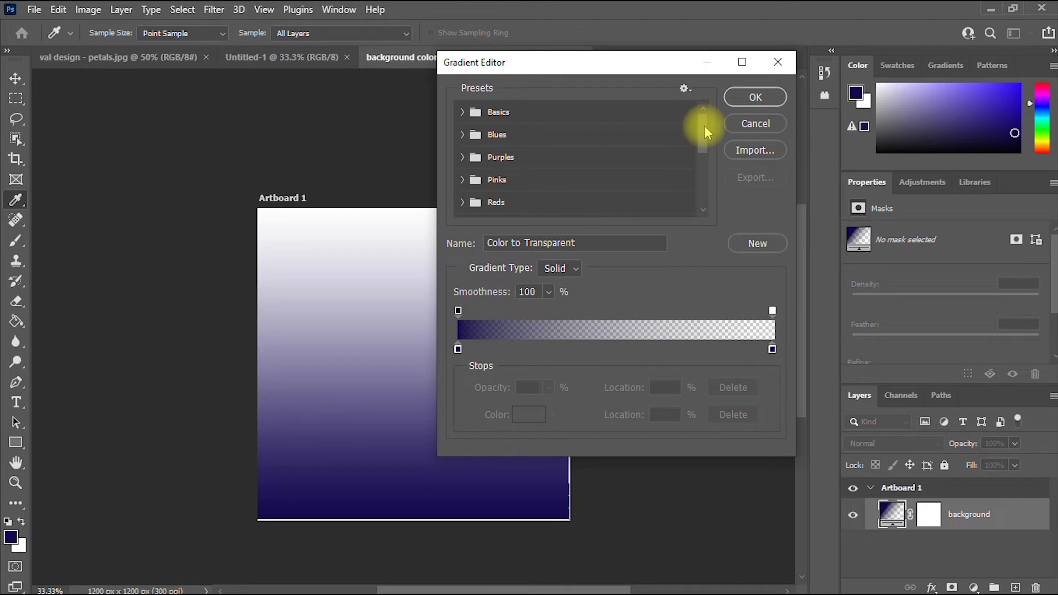
{"action": "left_click", "coordinate": [463, 158]}
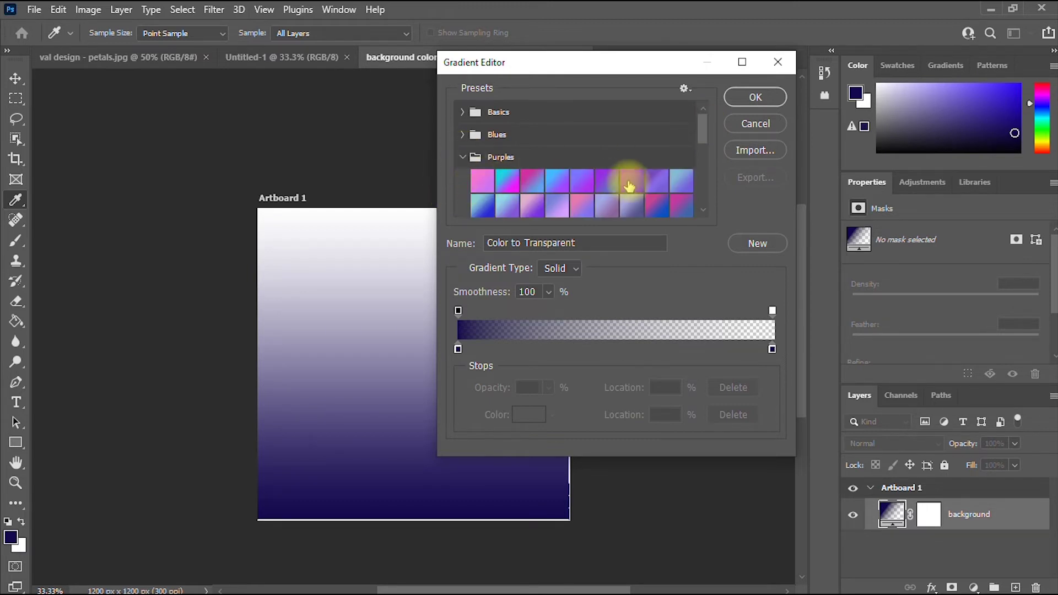
{"action": "mouse_move", "coordinate": [702, 130]}
{"action": "left_mouse_down"}
{"action": "mouse_move", "coordinate": [704, 155]}
{"action": "mouse_move", "coordinate": [699, 138]}
{"action": "left_mouse_up"}
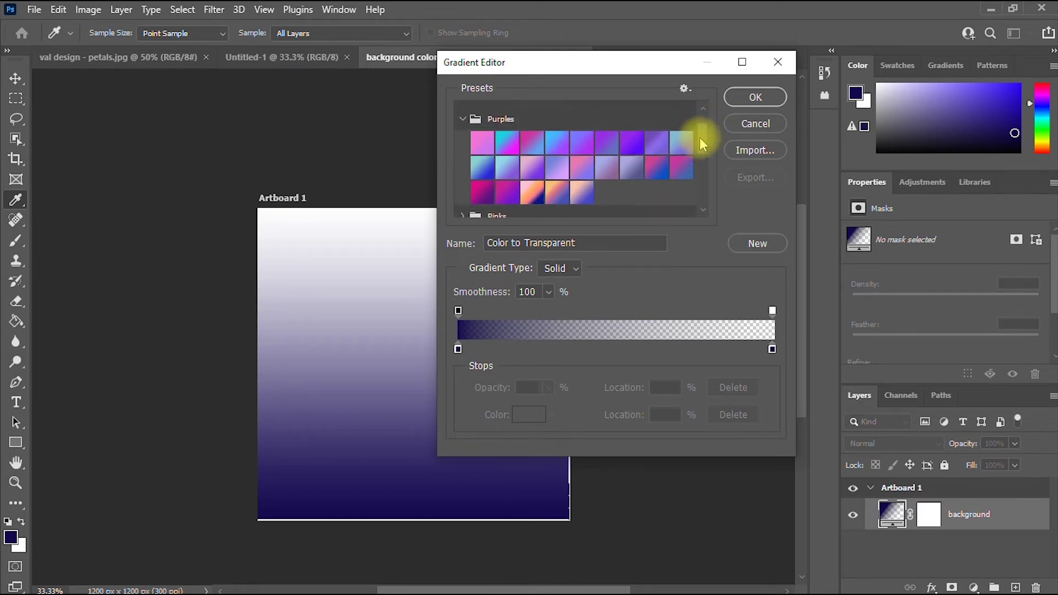
{"action": "left_click", "coordinate": [482, 138]}
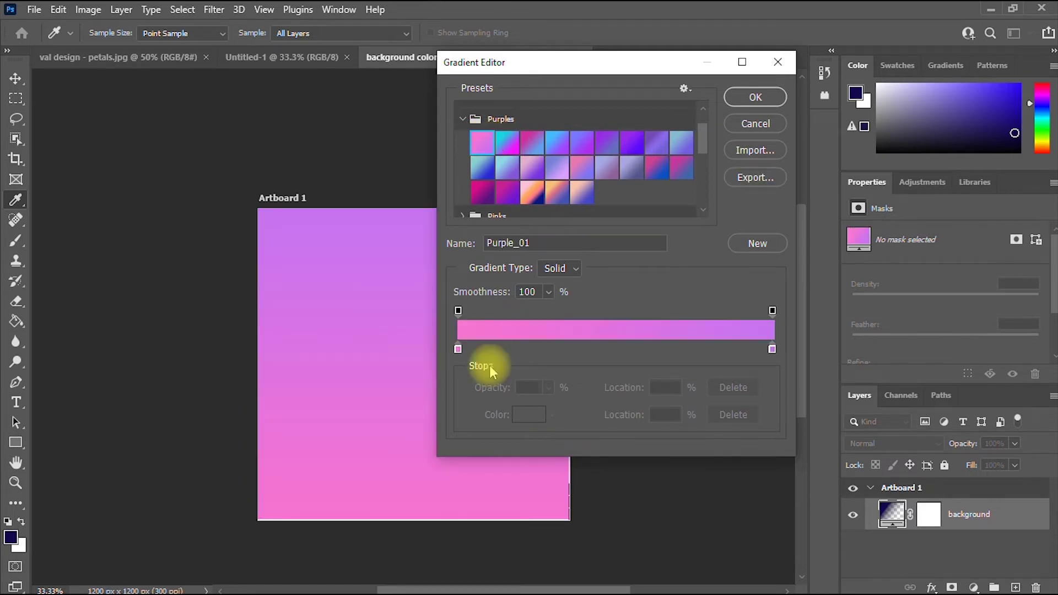
Move the midpoint between the pink and purple stops to 55% location.
{"action": "left_click", "coordinate": [458, 350]}
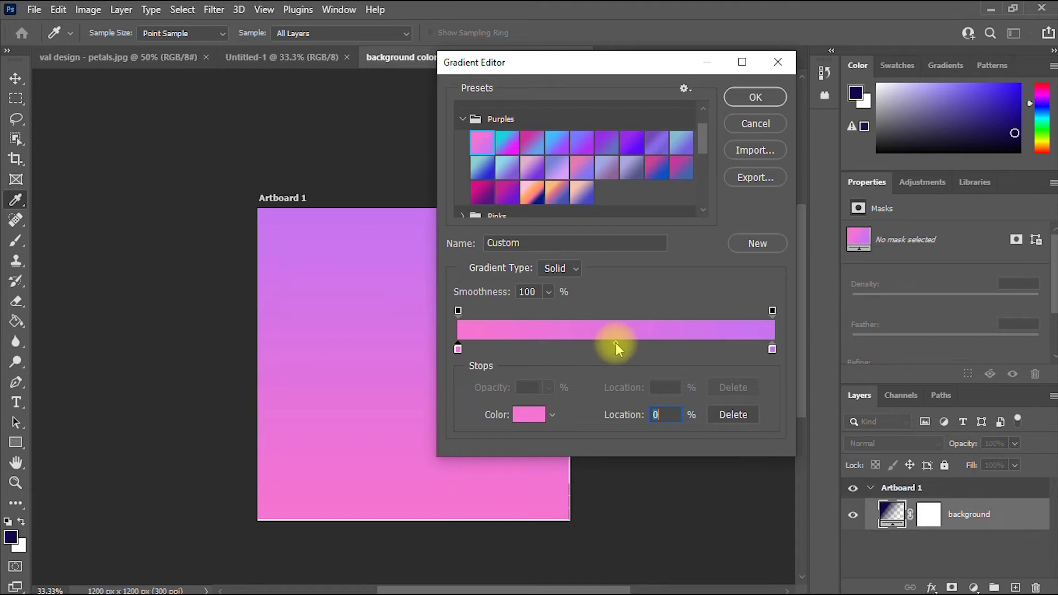
{"action": "left_click_drag", "start_coordinate": [616, 343], "coordinate": [729, 341]}
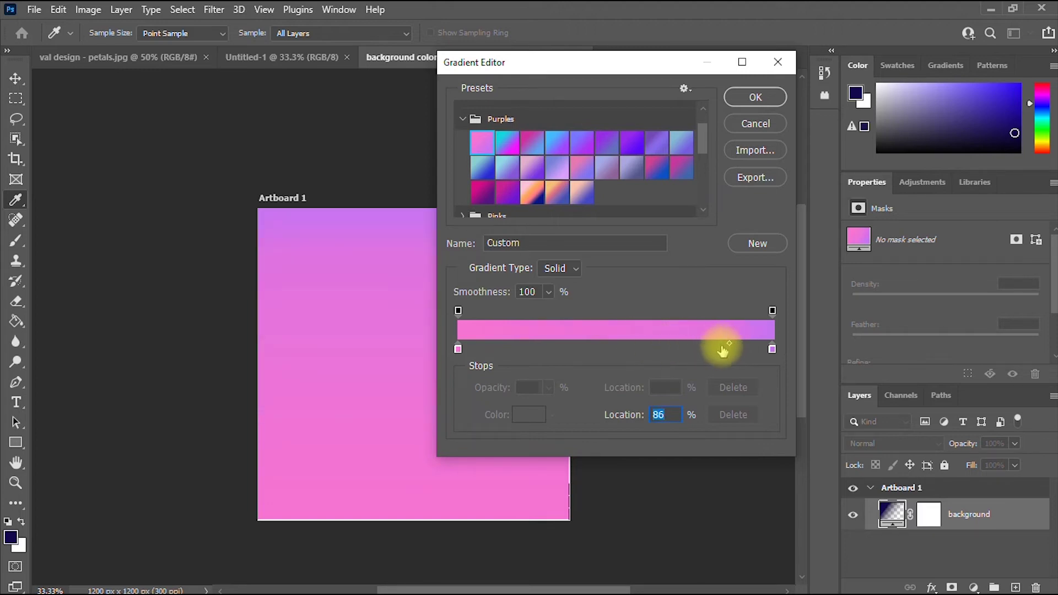
{"action": "left_click_drag", "start_coordinate": [725, 344], "coordinate": [632, 343]}
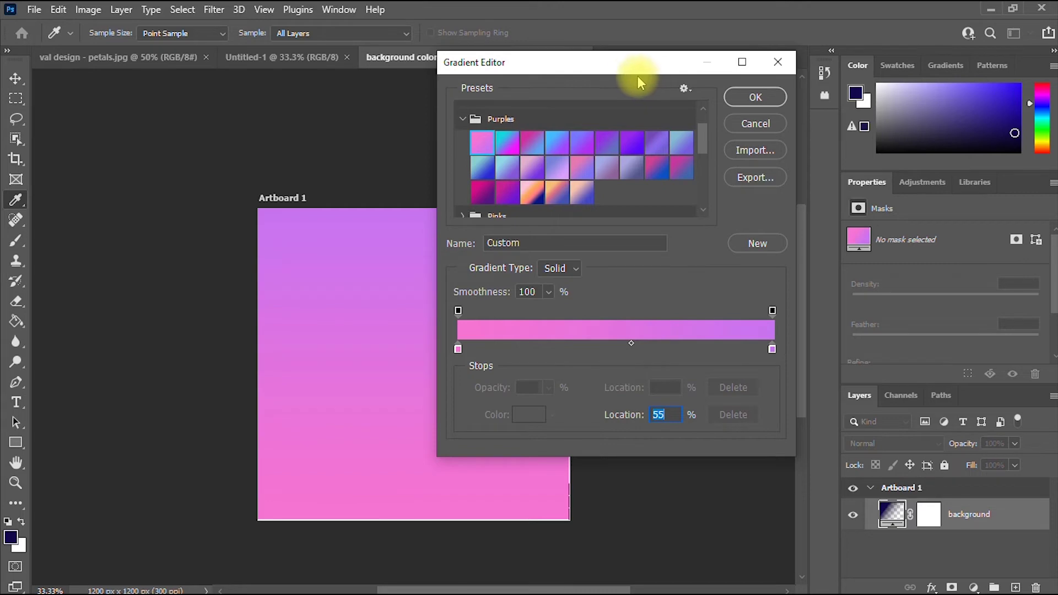
{"action": "left_click_drag", "start_coordinate": [638, 78], "coordinate": [654, 65]}
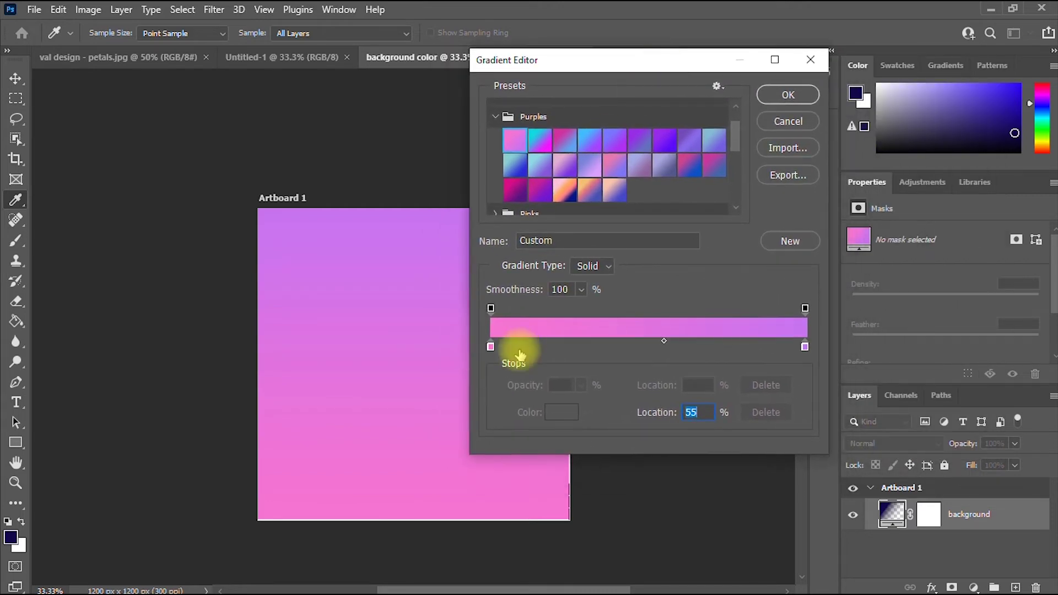
{"action": "left_click", "coordinate": [490, 347]}
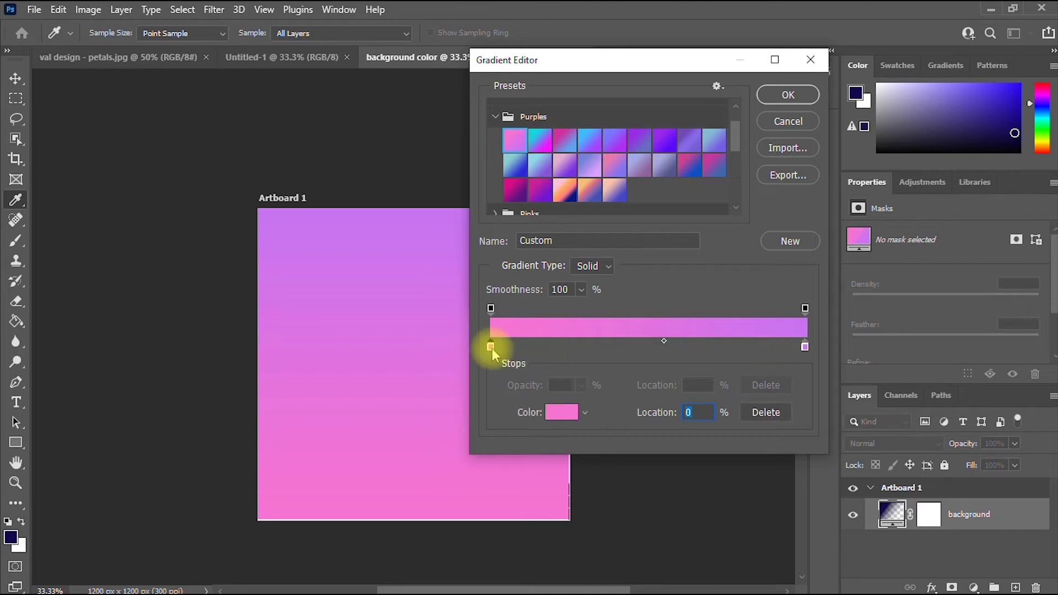
Change the left gradient stop colour to near-black purple 1a0213.
{"action": "left_click", "coordinate": [561, 417]}
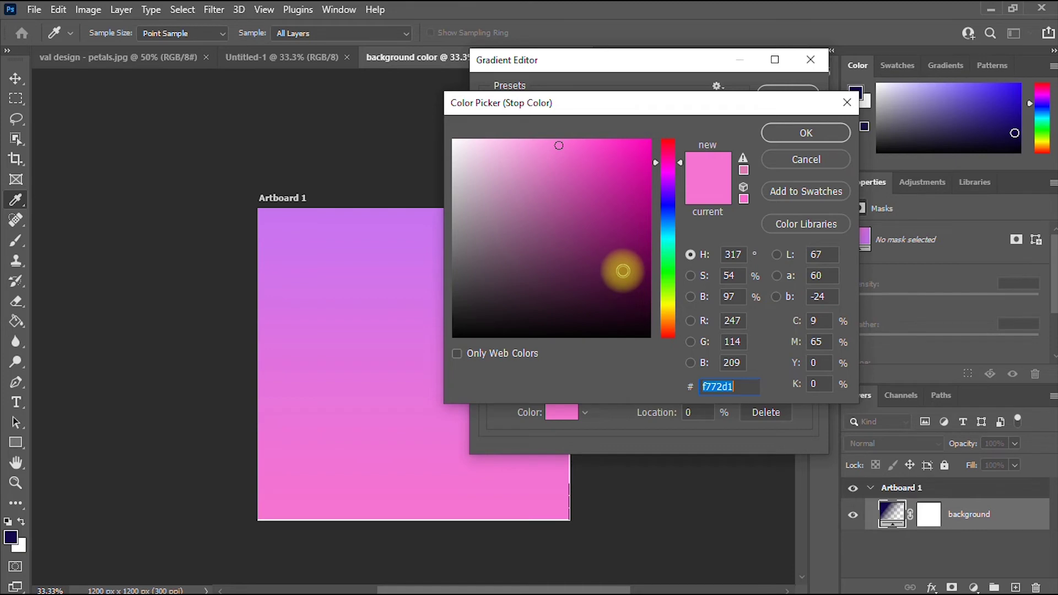
{"action": "left_click", "coordinate": [627, 272]}
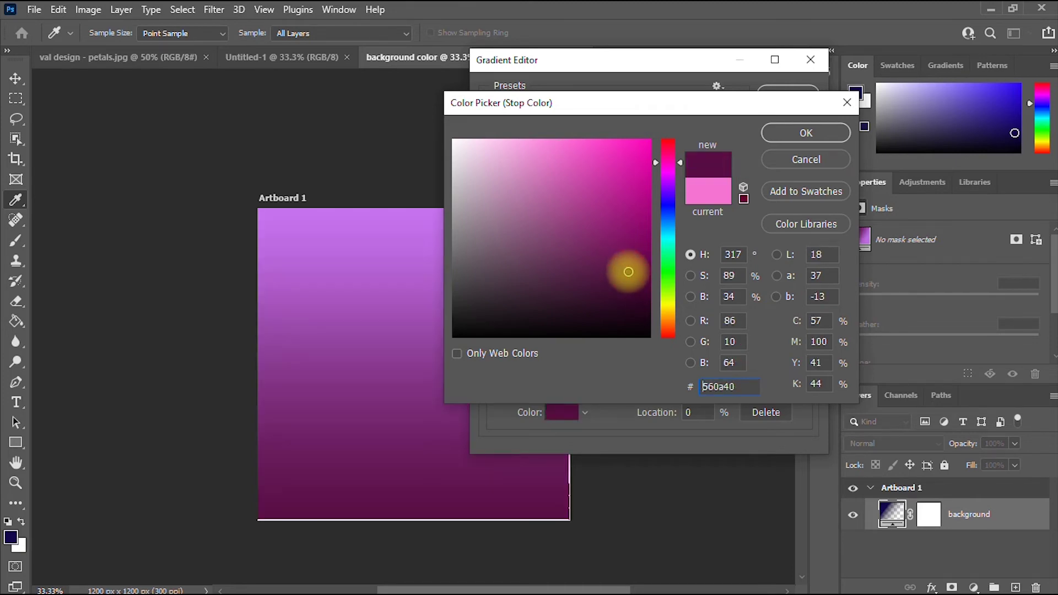
{"action": "mouse_move", "coordinate": [628, 271]}
{"action": "left_mouse_down"}
{"action": "mouse_move", "coordinate": [635, 302]}
{"action": "mouse_move", "coordinate": [626, 236]}
{"action": "mouse_move", "coordinate": [537, 231]}
{"action": "mouse_move", "coordinate": [586, 173]}
{"action": "mouse_move", "coordinate": [534, 182]}
{"action": "mouse_move", "coordinate": [583, 274]}
{"action": "mouse_move", "coordinate": [604, 239]}
{"action": "mouse_move", "coordinate": [638, 317]}
{"action": "left_mouse_up"}
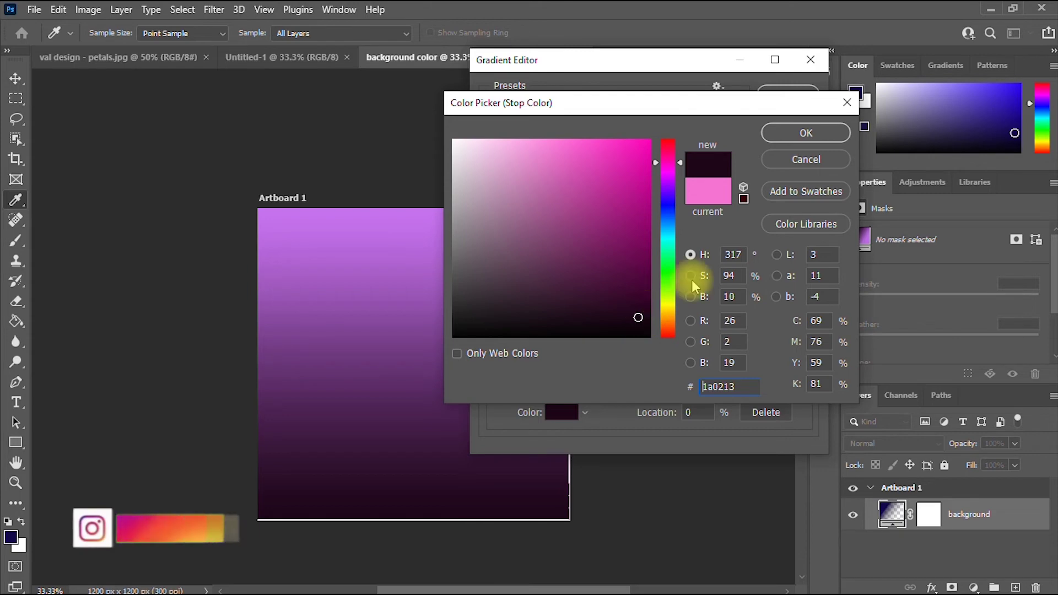
{"action": "left_click", "coordinate": [785, 133]}
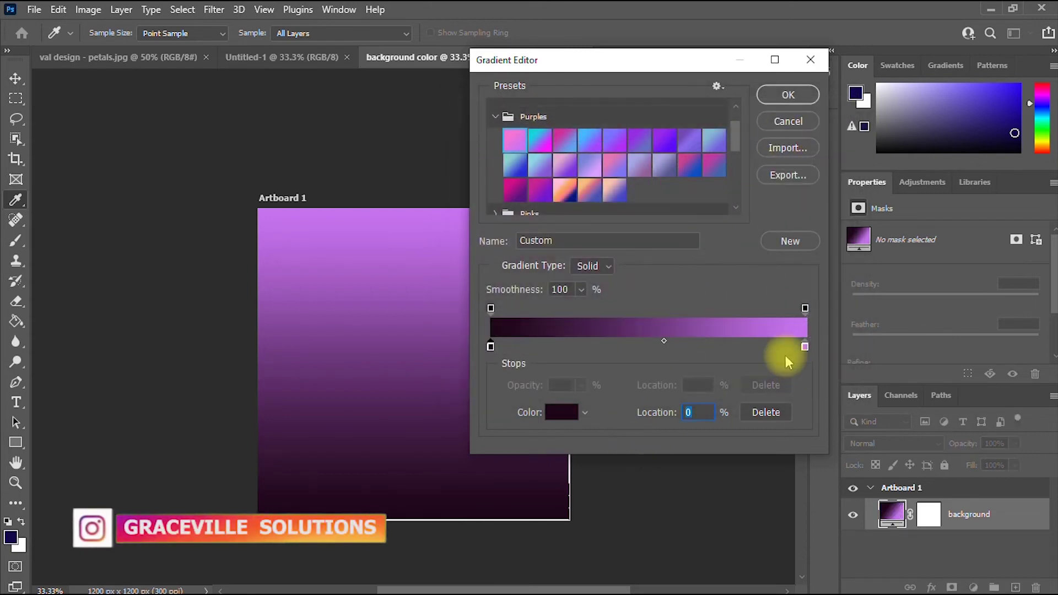
{"action": "left_click", "coordinate": [804, 346]}
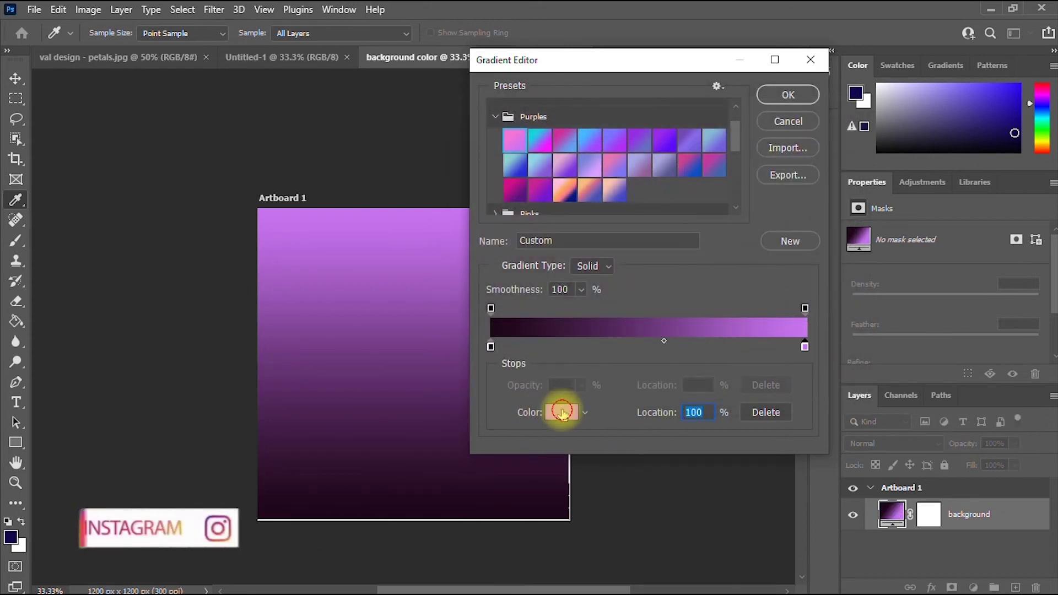
Set the end colour stop to muted yellow bcbf5e, shift the midpoint toward yellow, and accept.
{"action": "left_click", "coordinate": [562, 412]}
{"action": "left_click", "coordinate": [667, 303]}
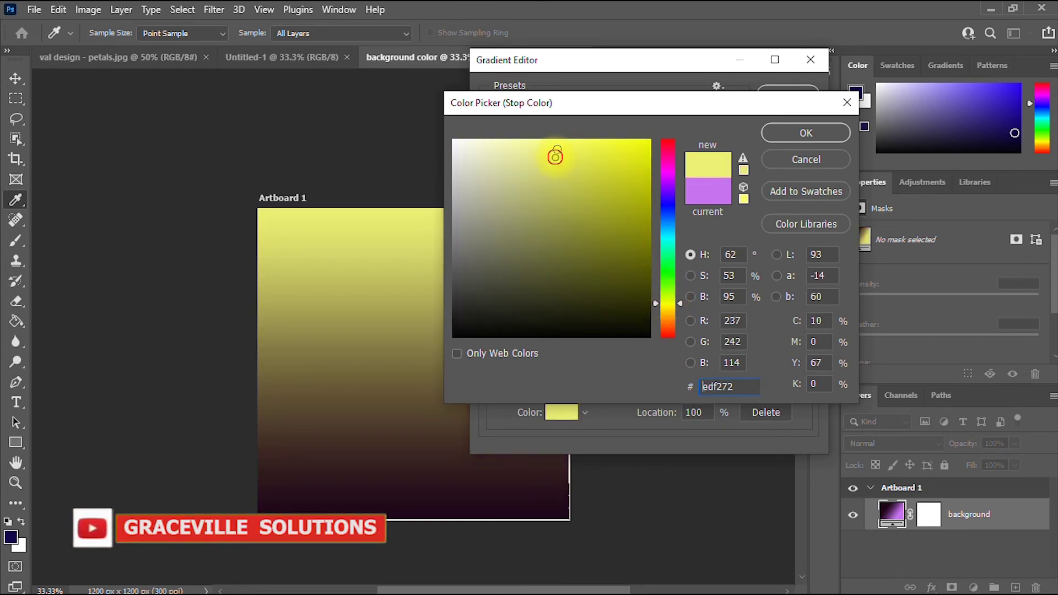
{"action": "mouse_move", "coordinate": [556, 156]}
{"action": "left_mouse_down"}
{"action": "mouse_move", "coordinate": [554, 216]}
{"action": "mouse_move", "coordinate": [553, 189]}
{"action": "left_mouse_up"}
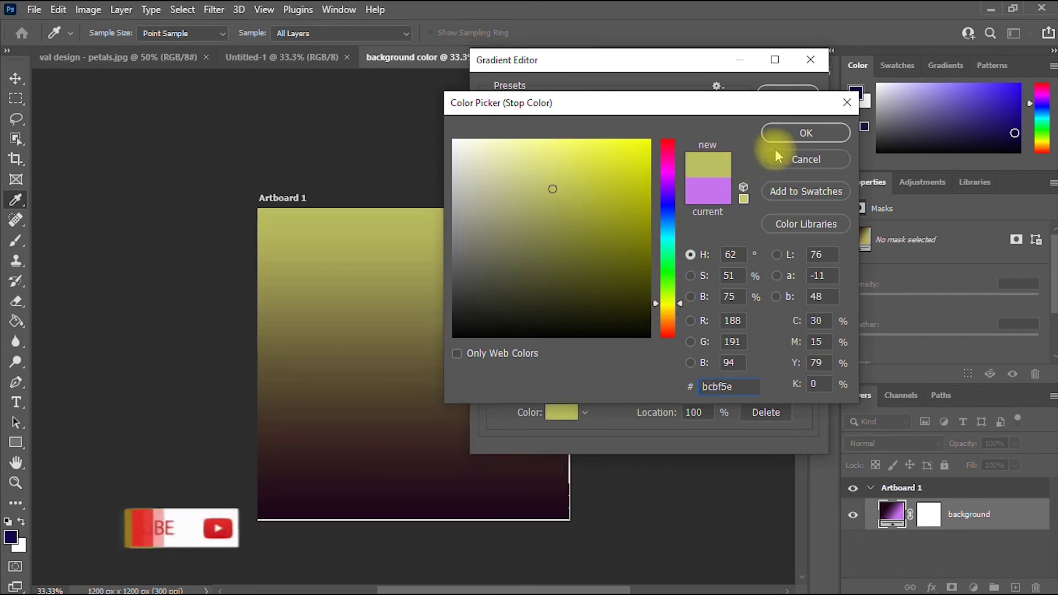
{"action": "left_click", "coordinate": [775, 141]}
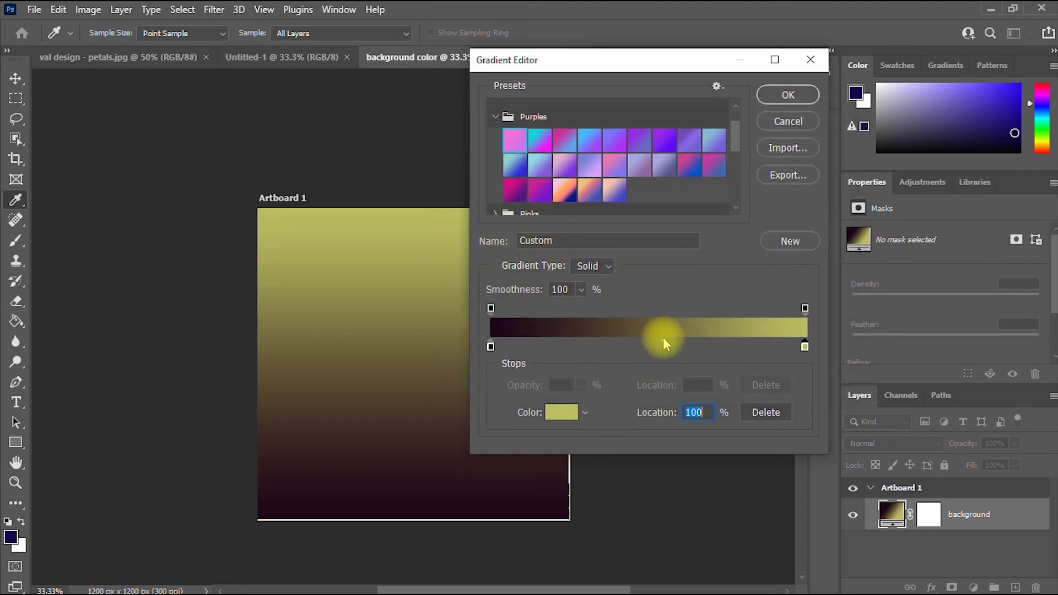
{"action": "left_click_drag", "start_coordinate": [663, 342], "coordinate": [715, 347]}
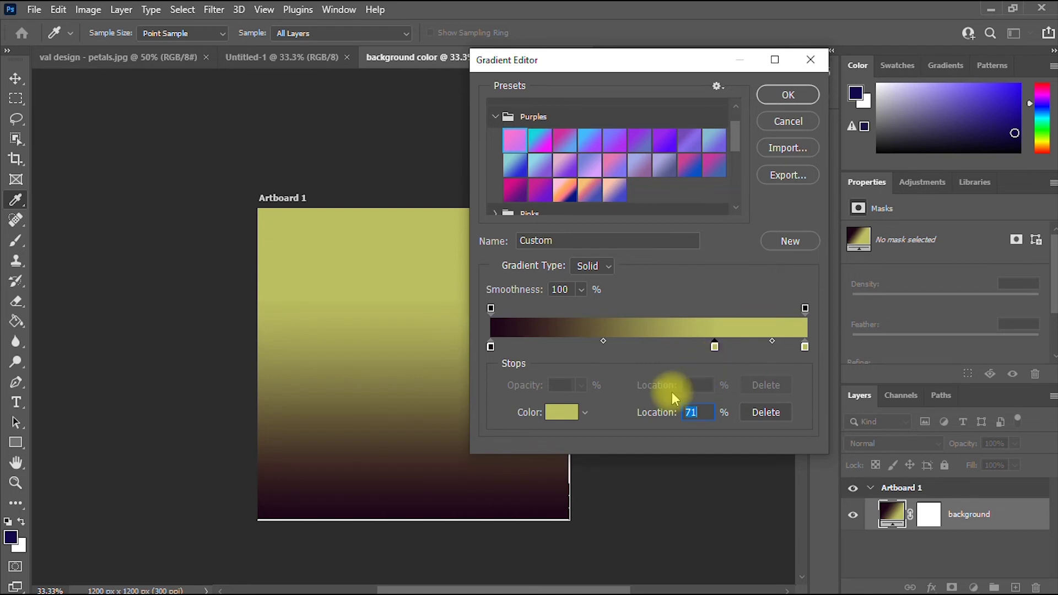
{"action": "left_click", "coordinate": [792, 96]}
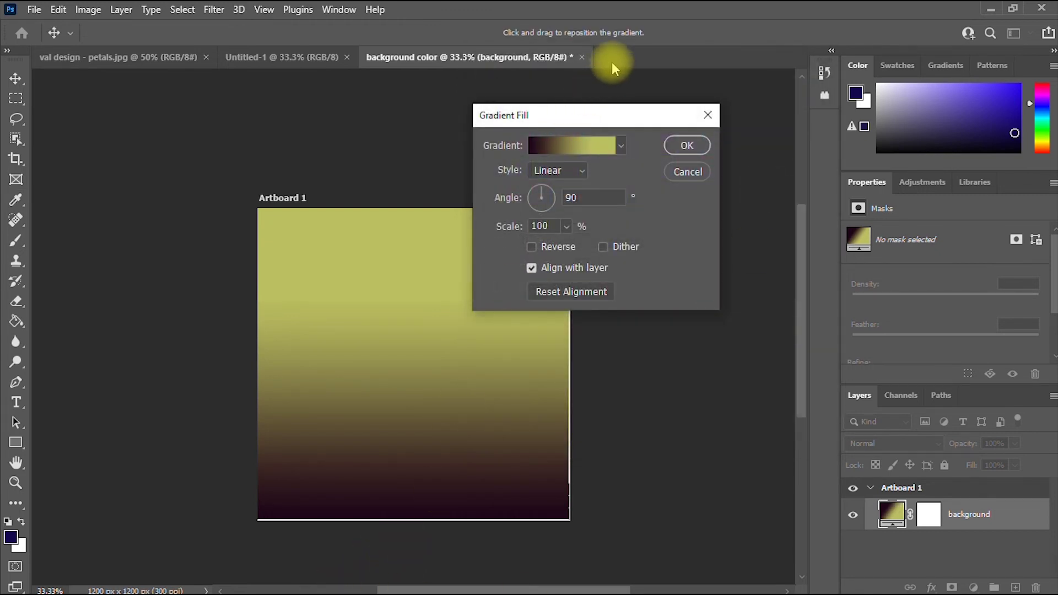
Set the Gradient Fill style to Radial.
{"action": "left_click_drag", "start_coordinate": [614, 116], "coordinate": [708, 144]}
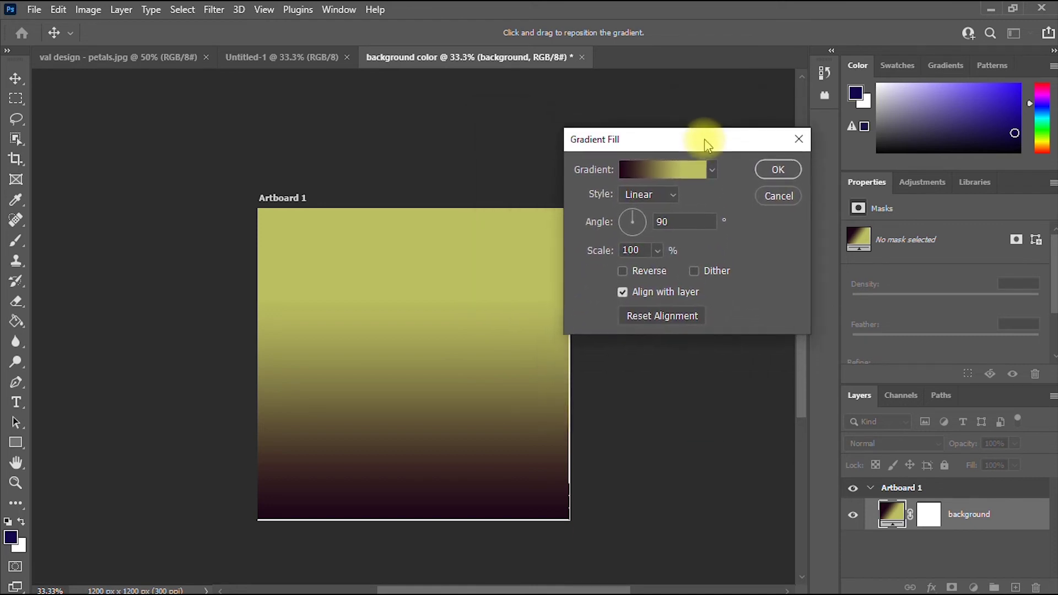
{"action": "left_click", "coordinate": [670, 193]}
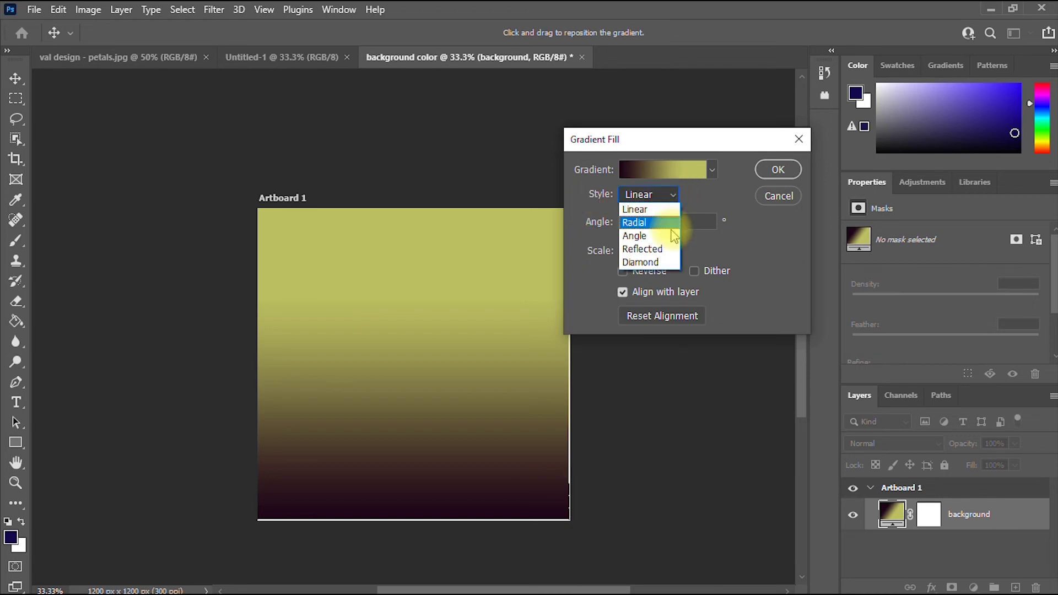
{"action": "left_click", "coordinate": [659, 222]}
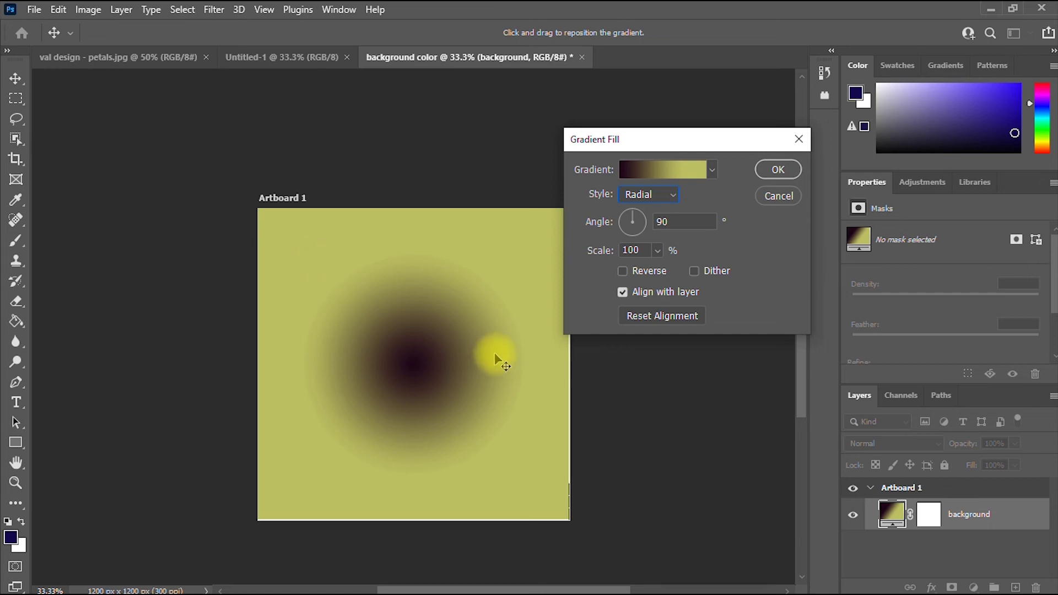
Test the Reverse and Scale options, leaving both at their defaults.
{"action": "left_click", "coordinate": [623, 272]}
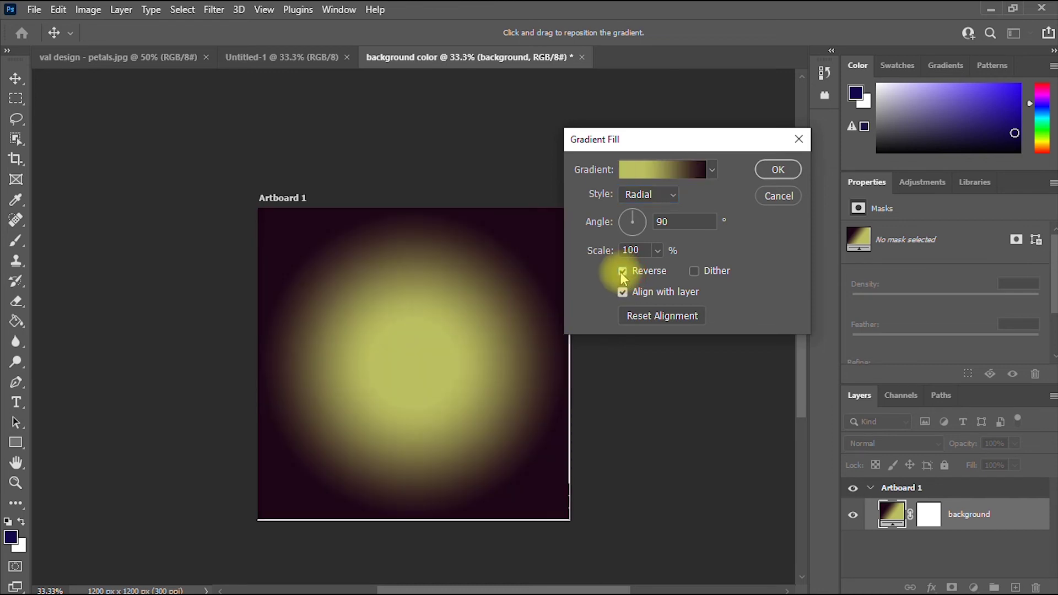
{"action": "left_click", "coordinate": [622, 271]}
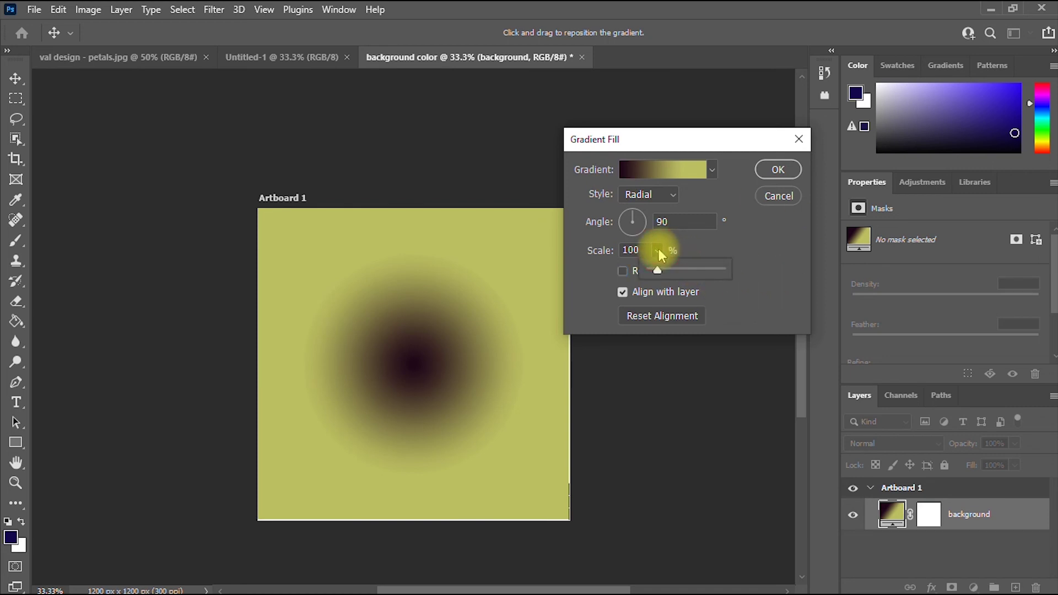
{"action": "mouse_move", "coordinate": [657, 270]}
{"action": "left_mouse_down"}
{"action": "mouse_move", "coordinate": [690, 269]}
{"action": "mouse_move", "coordinate": [657, 269]}
{"action": "left_mouse_up"}
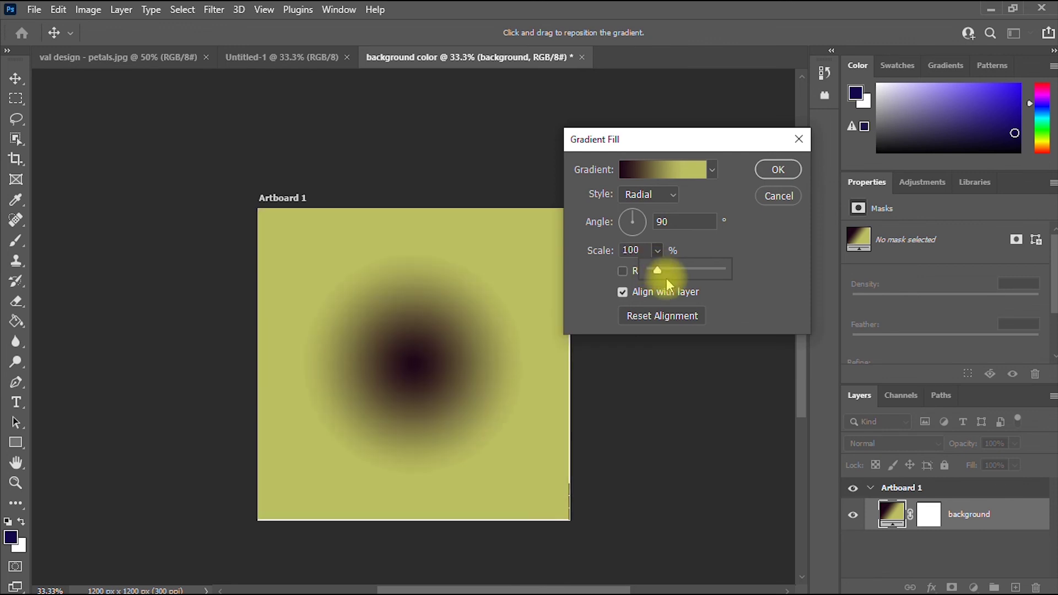
{"action": "left_click", "coordinate": [745, 233]}
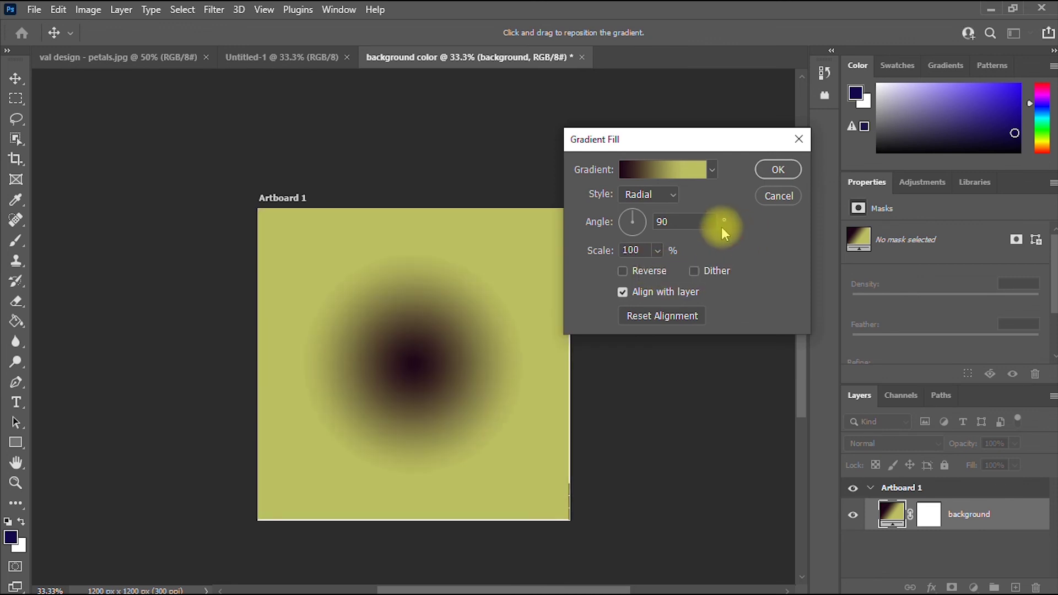
{"action": "left_click", "coordinate": [669, 201]}
Compare the Angle, Reflected and Diamond styles, return to Radial, and bring up the gradient presets.
{"action": "left_click", "coordinate": [646, 236]}
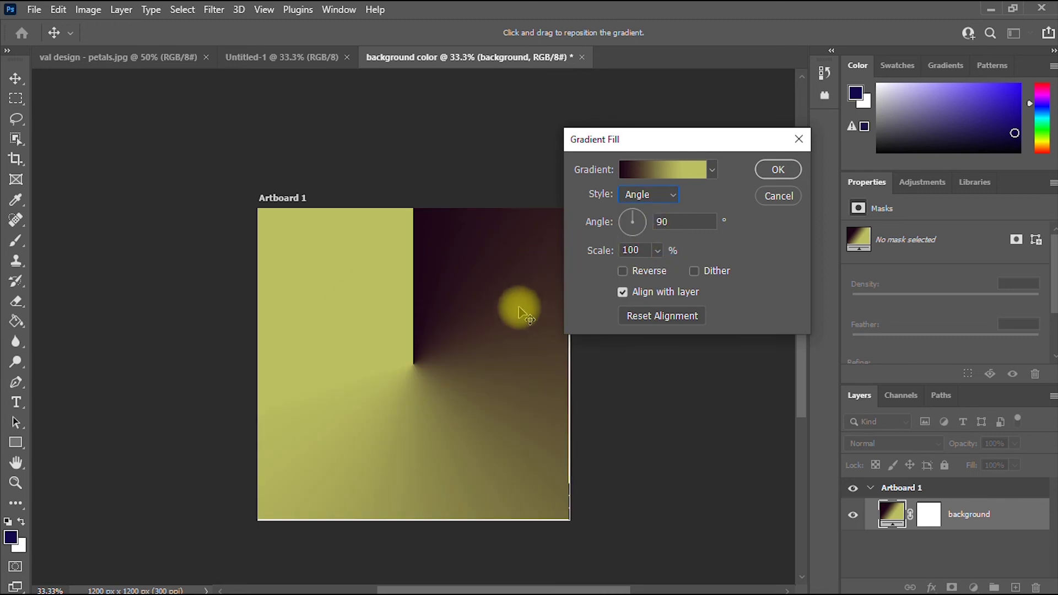
{"action": "left_click", "coordinate": [672, 197]}
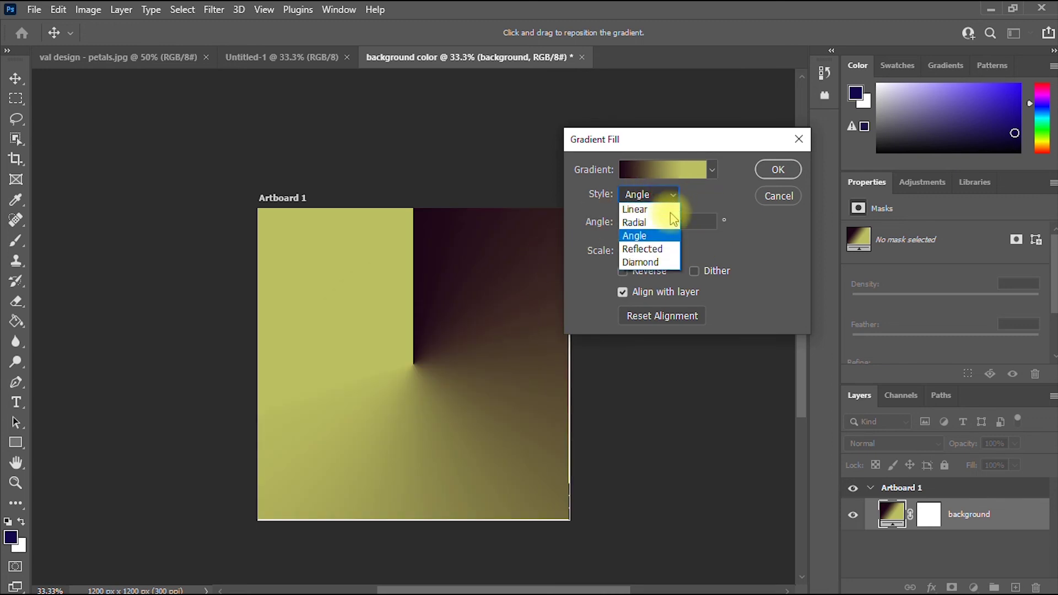
{"action": "left_click", "coordinate": [660, 249]}
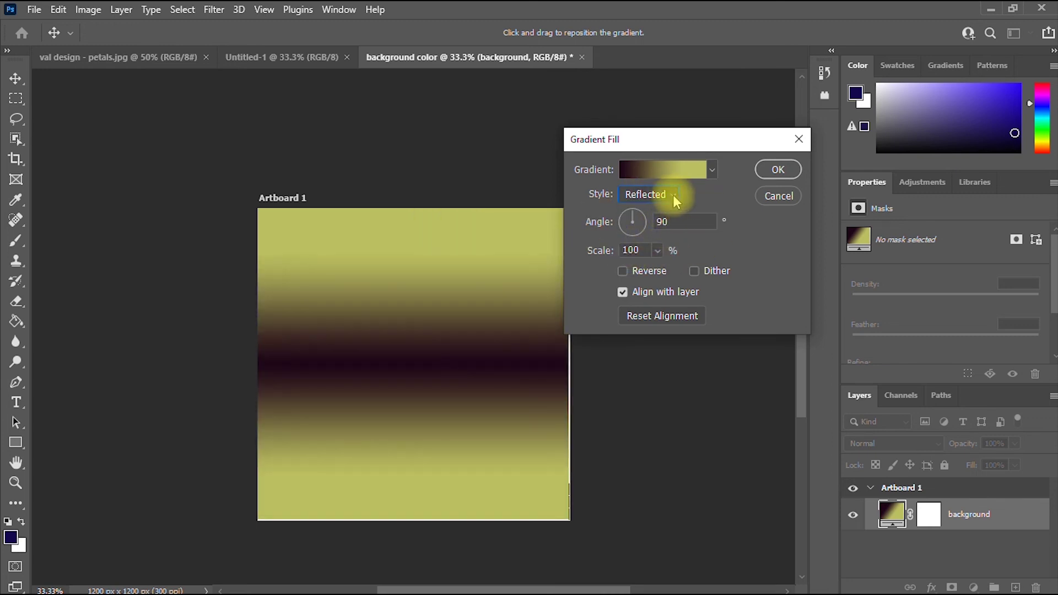
{"action": "left_click", "coordinate": [664, 195]}
{"action": "left_click", "coordinate": [664, 263]}
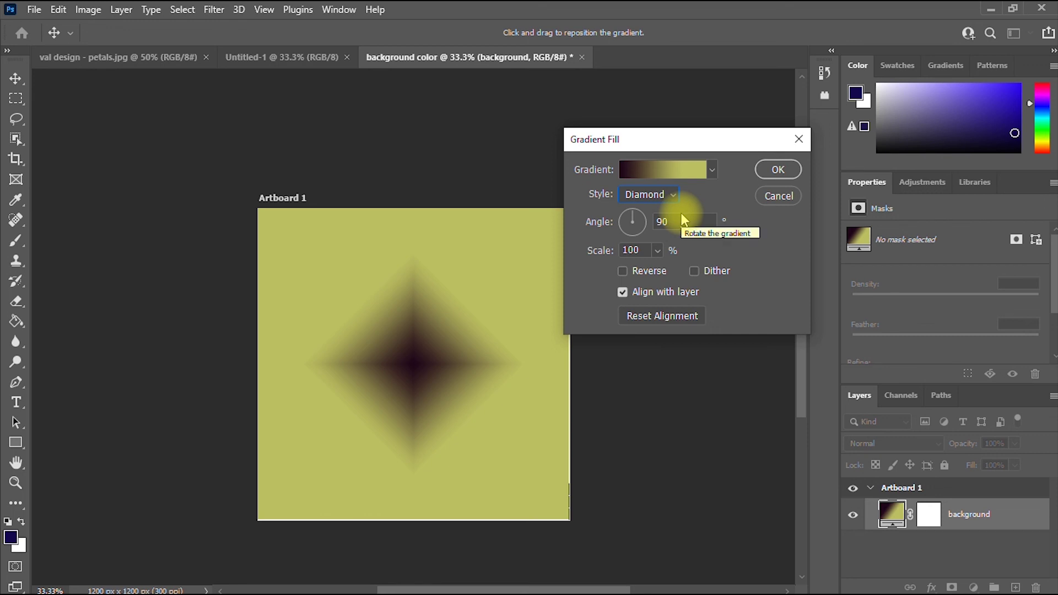
{"action": "left_click", "coordinate": [674, 196]}
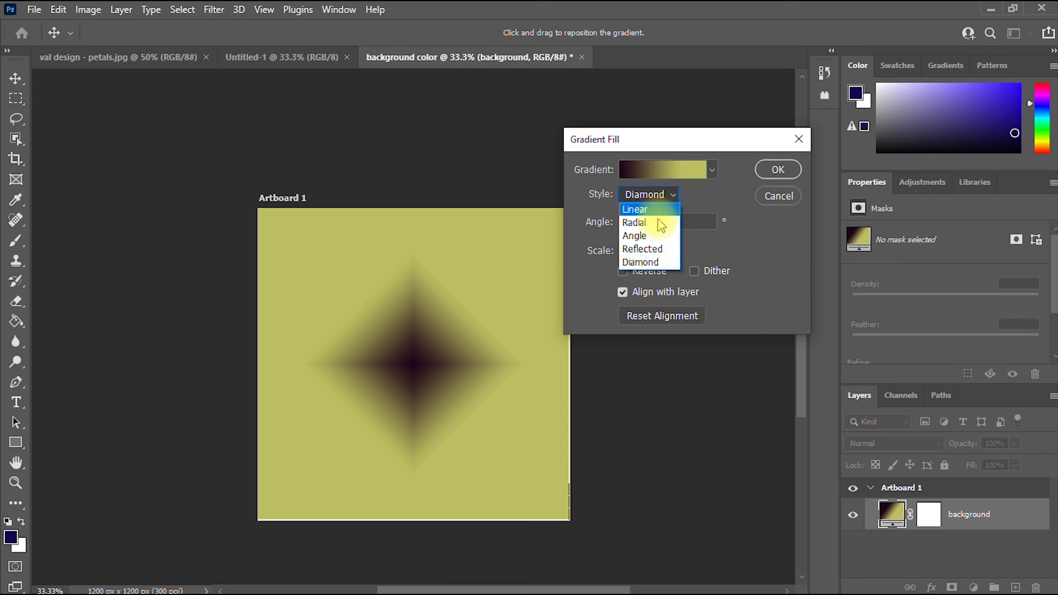
{"action": "left_click", "coordinate": [659, 222]}
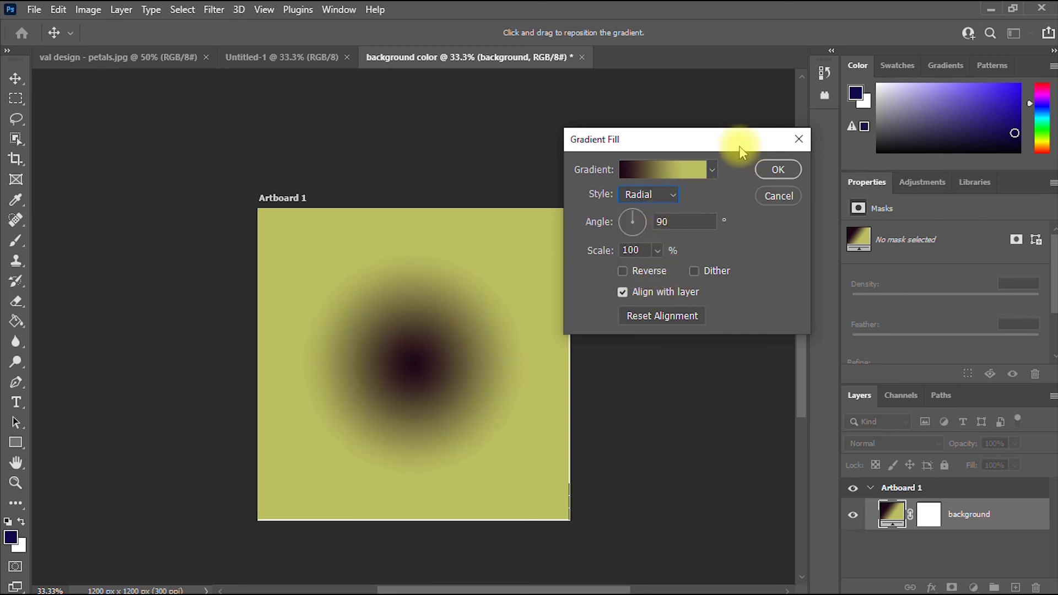
{"action": "left_click_drag", "start_coordinate": [740, 147], "coordinate": [556, 154]}
{"action": "left_click", "coordinate": [559, 181]}
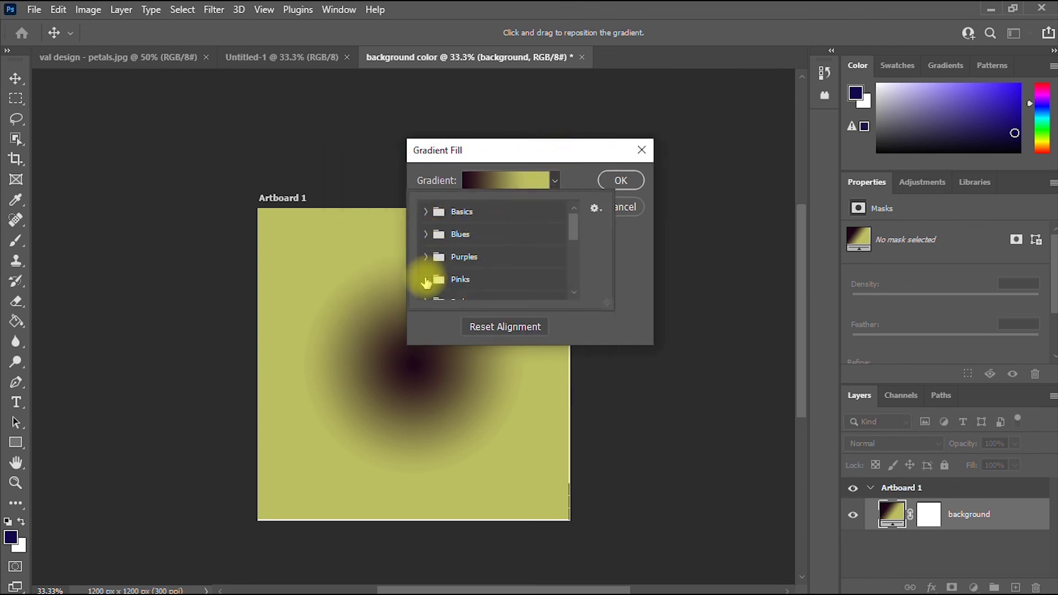
Apply a soft pink preset from the Pinks folder and confirm the Gradient Fill.
{"action": "left_click", "coordinate": [429, 279]}
{"action": "left_click_drag", "start_coordinate": [576, 220], "coordinate": [578, 236]}
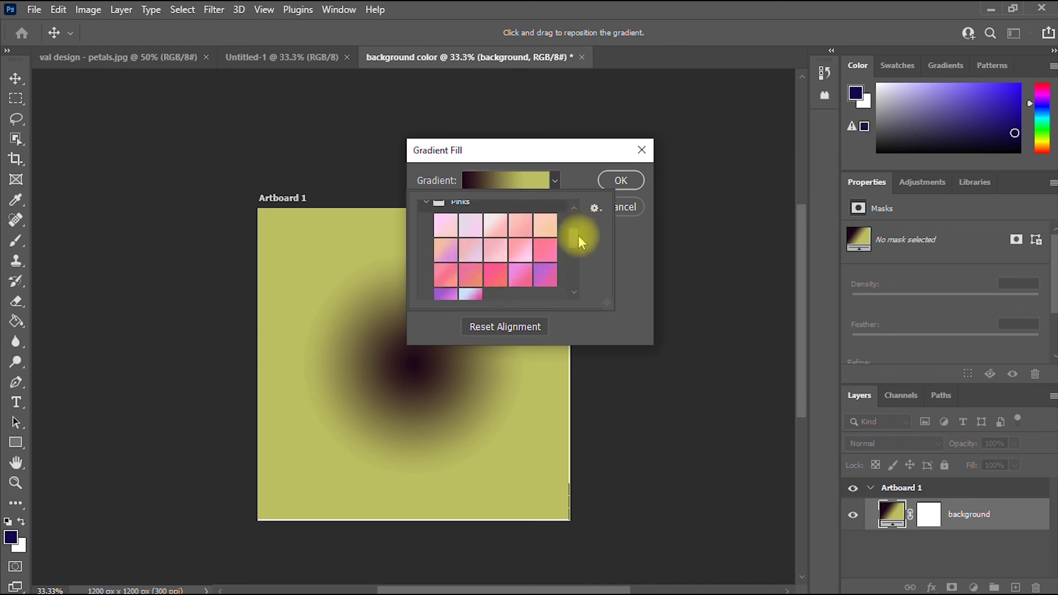
{"action": "left_click", "coordinate": [522, 249]}
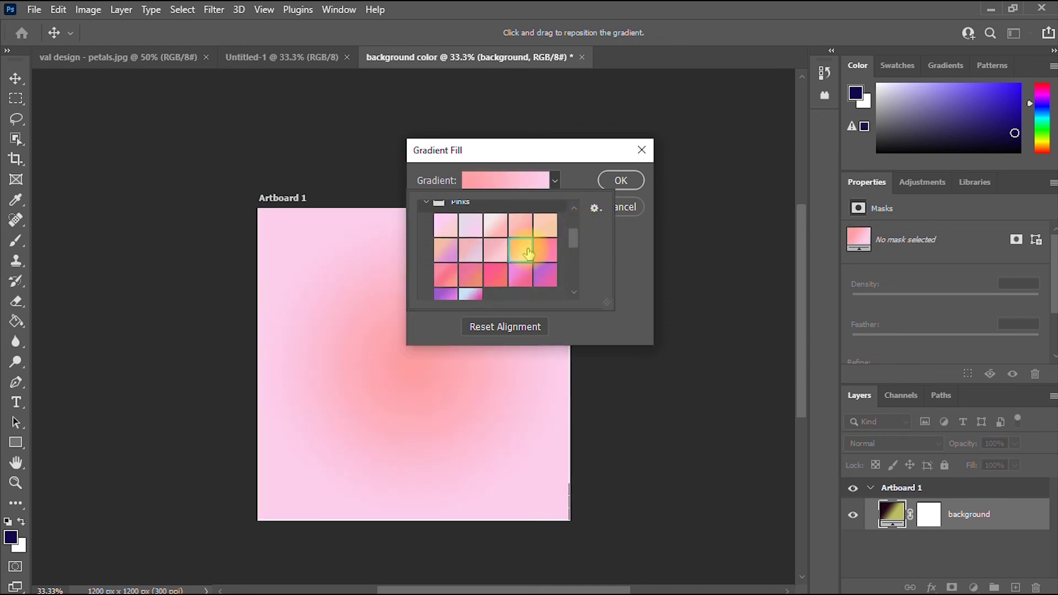
{"action": "left_click", "coordinate": [613, 190]}
{"action": "left_click", "coordinate": [616, 182]}
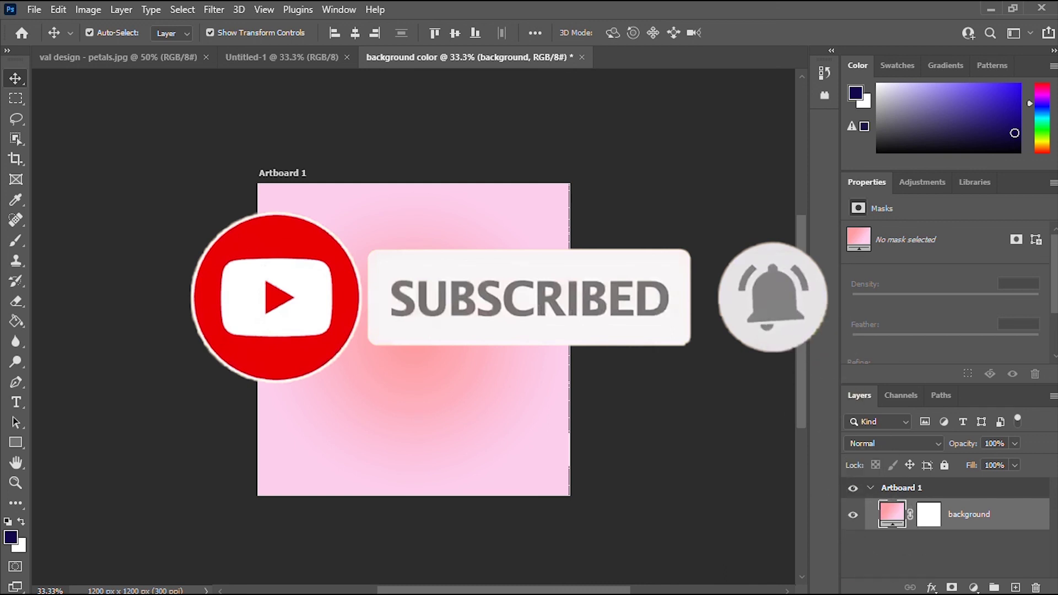
{"action": "scroll", "coordinate": [801, 355], "scroll_direction": "down", "scroll_amount": 2}
{"action": "scroll", "coordinate": [801, 358], "scroll_direction": "down", "scroll_amount": 1}
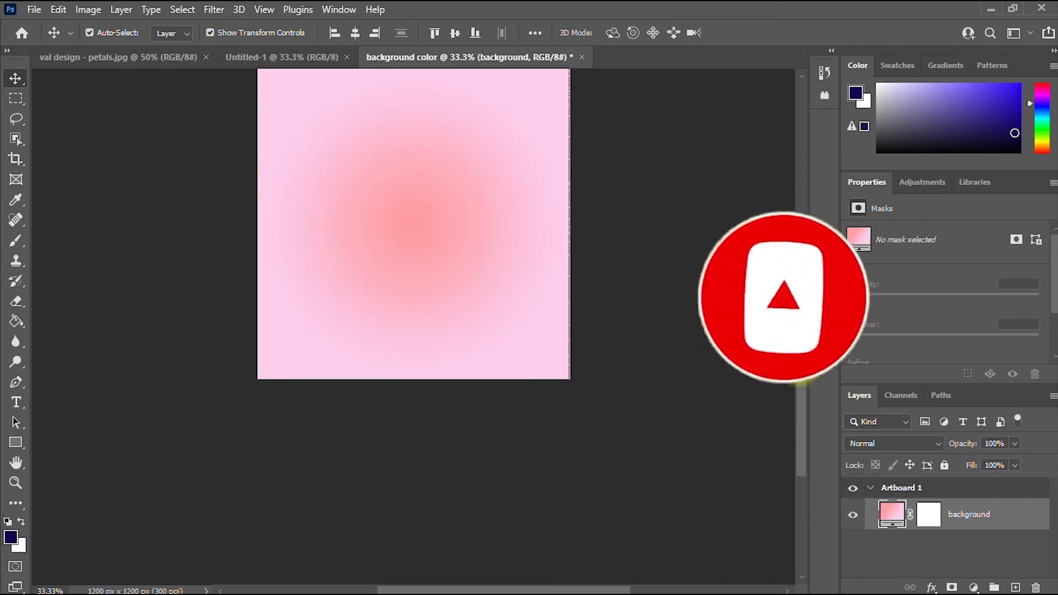
{"action": "scroll", "coordinate": [791, 336], "scroll_direction": "up", "scroll_amount": 2}
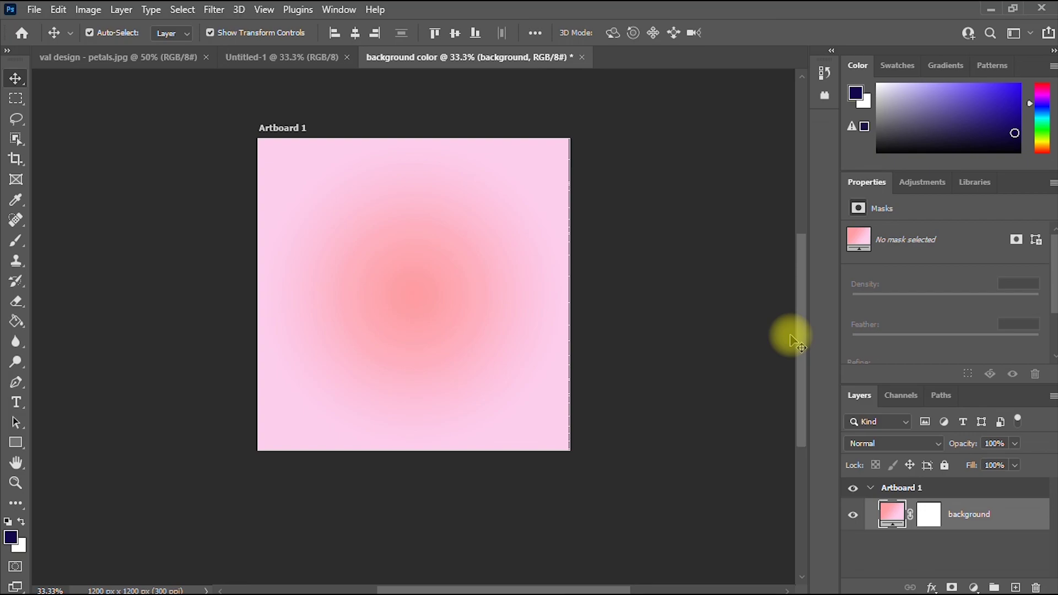